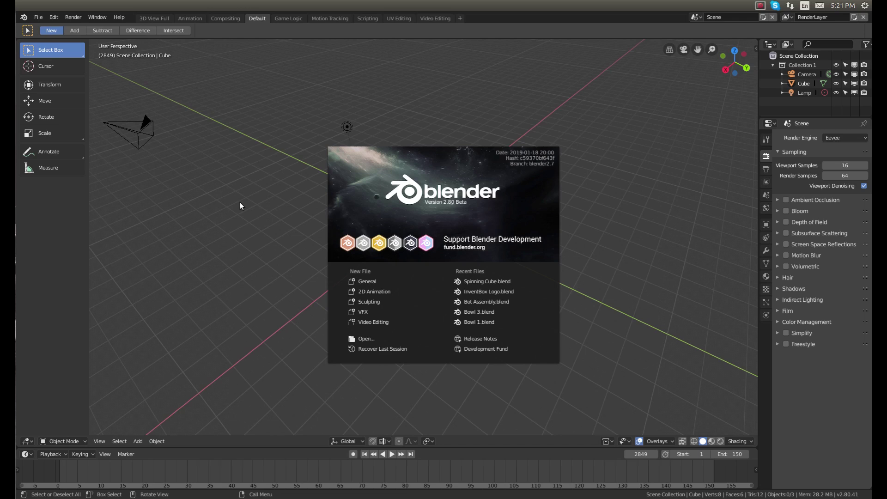
# Dismiss the splash screen, select the default cube, and zoom in for a closer view
pyautogui.click(242, 202)
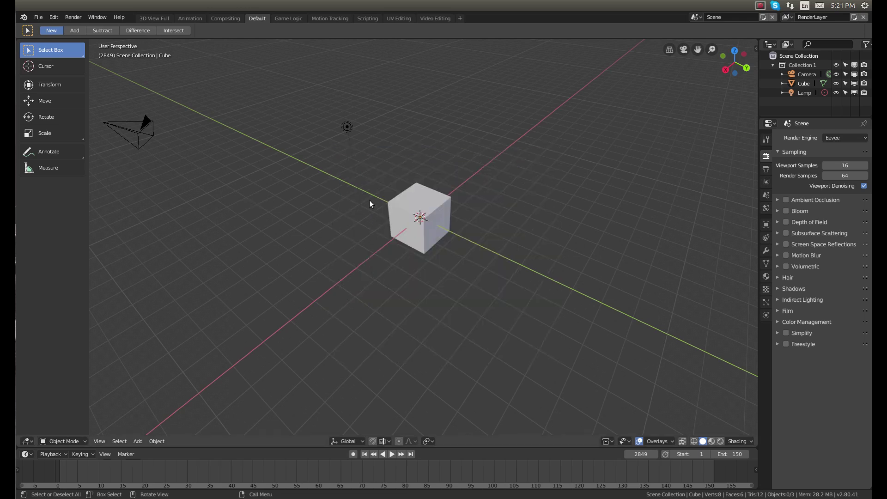
pyautogui.click(390, 210)
pyautogui.scroll(2, 437, 209)
pyautogui.scroll(2, 437, 210)
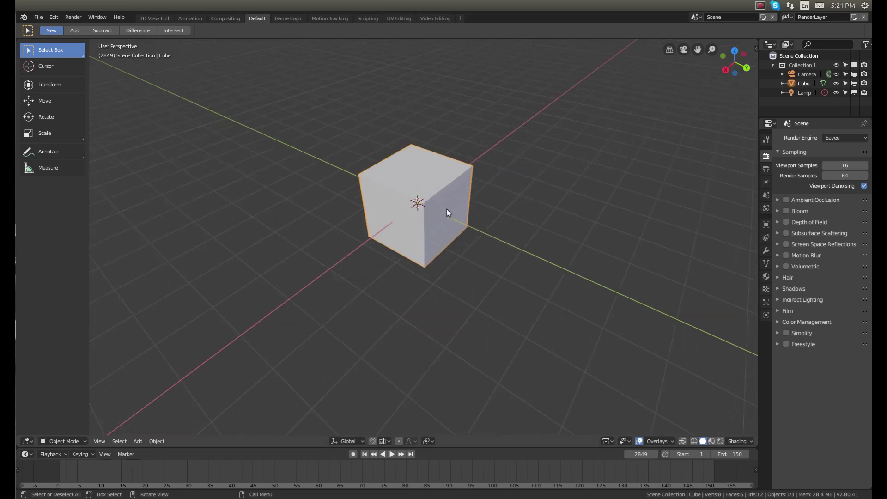
pyautogui.moveTo(484, 225); pyautogui.dragTo(490, 240, button='middle')
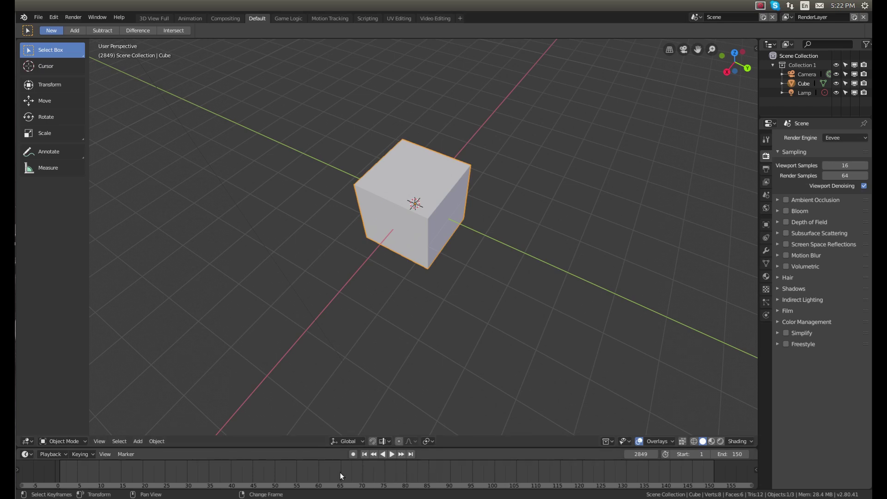
# At frame 1, turn on auto-keying and record the cube's starting keyframe with the Move tool
pyautogui.click(61, 474)
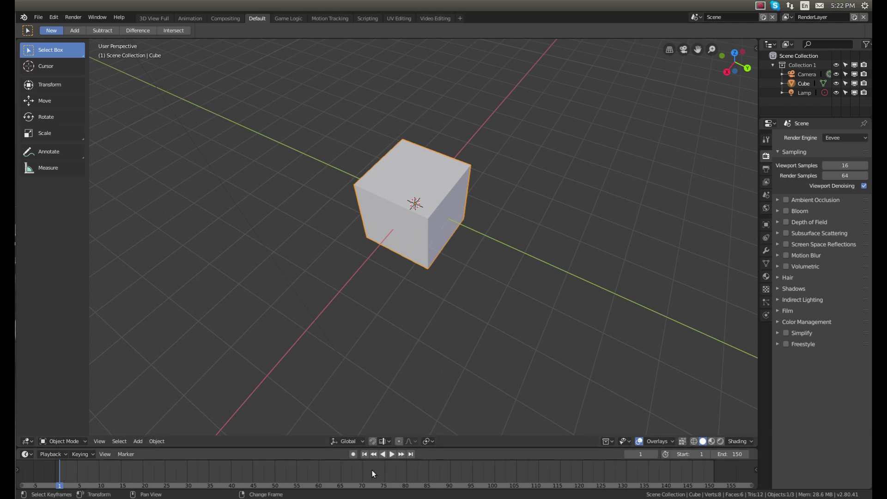
pyautogui.click(353, 454)
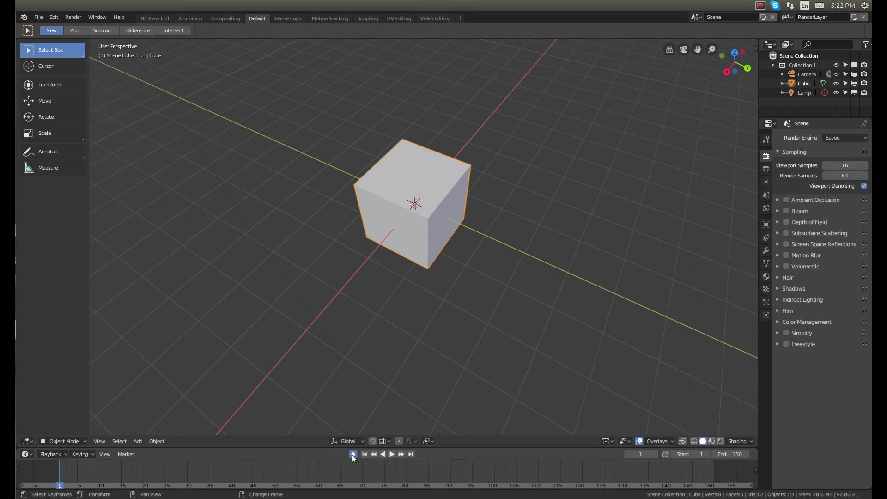
pyautogui.click(67, 106)
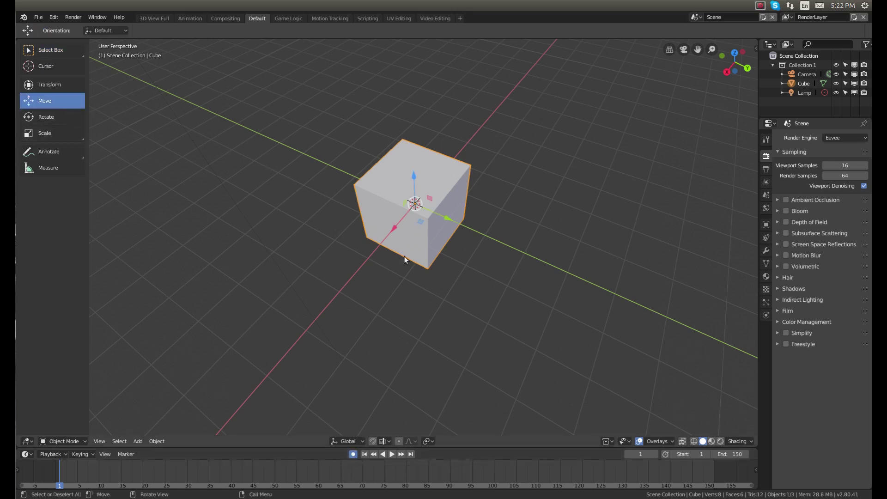
pyautogui.click(448, 221)
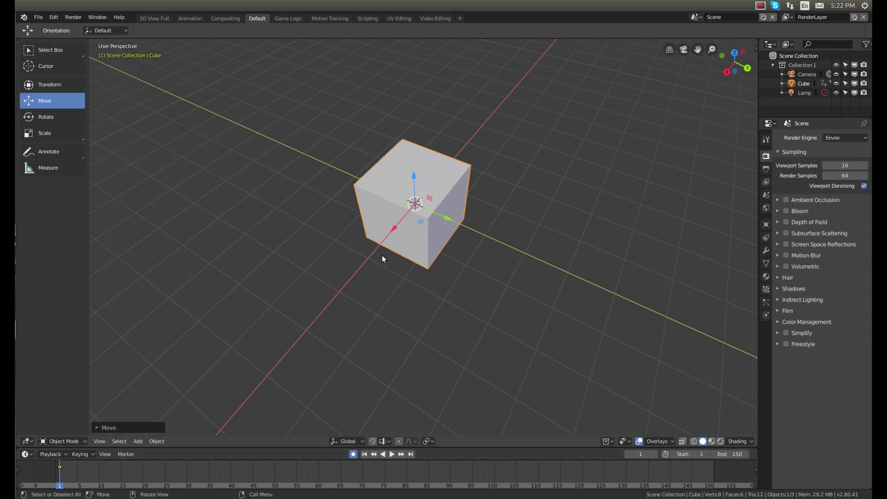
# Insert a Rotation keyframe for the cube at frame 1
pyautogui.press('Right')
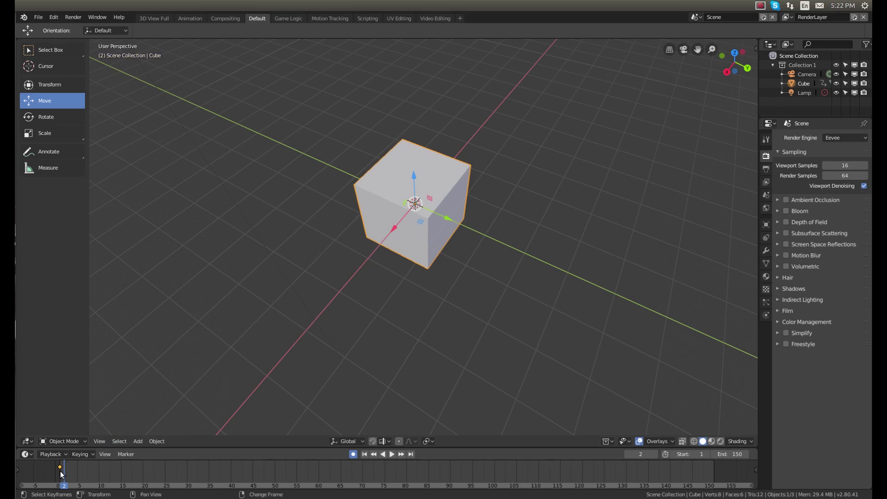
pyautogui.press('Left')
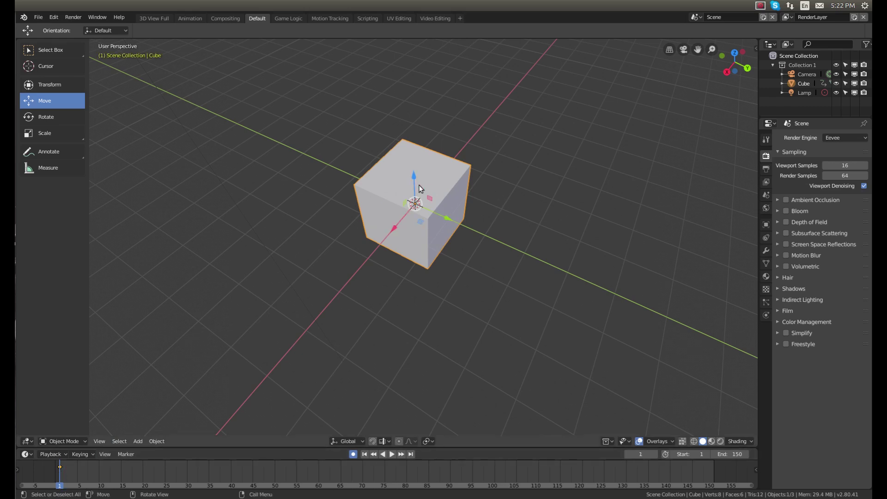
pyautogui.press('i')
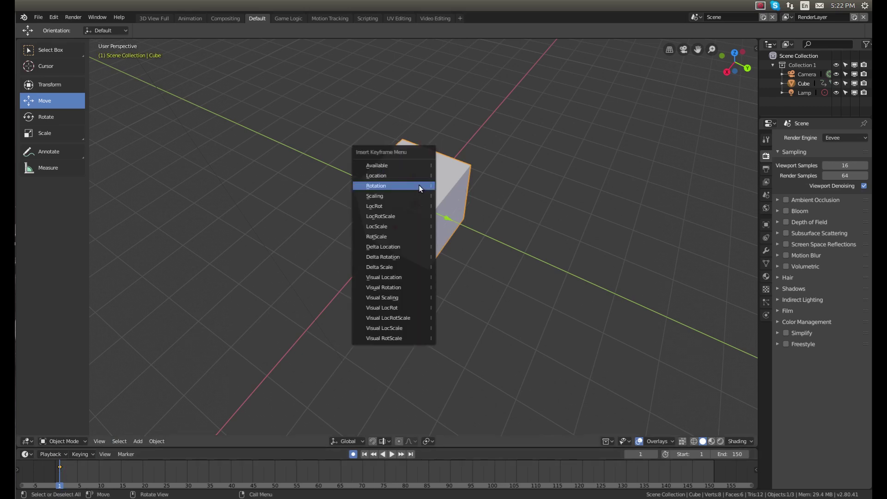
pyautogui.click(419, 184)
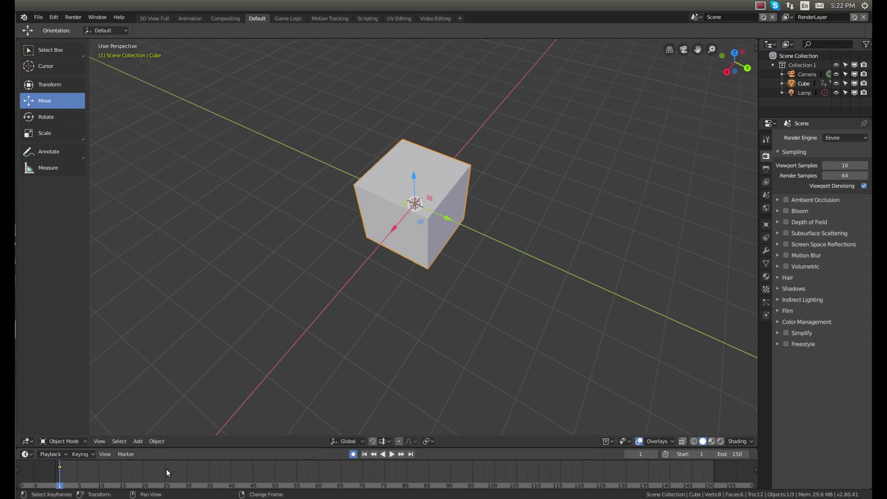
# At frame 35, rotate the cube about 356° around the Z axis
pyautogui.click(209, 468)
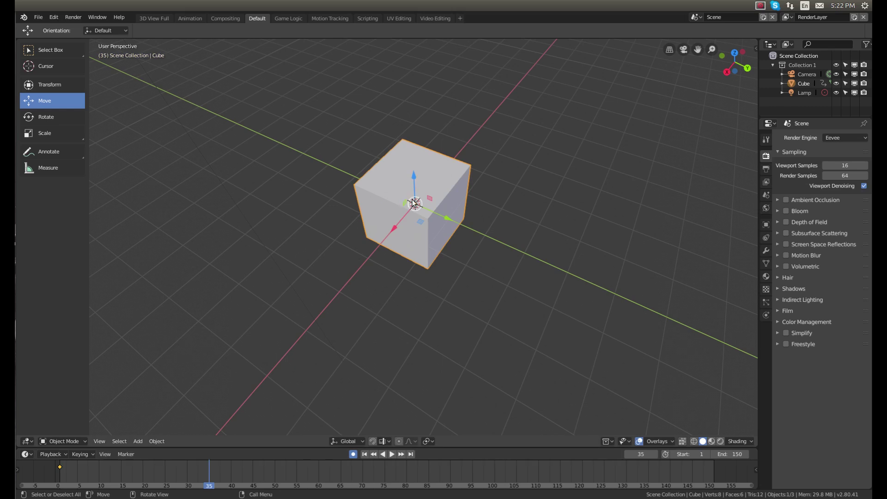
pyautogui.moveTo(414, 204); pyautogui.dragTo(414, 199)
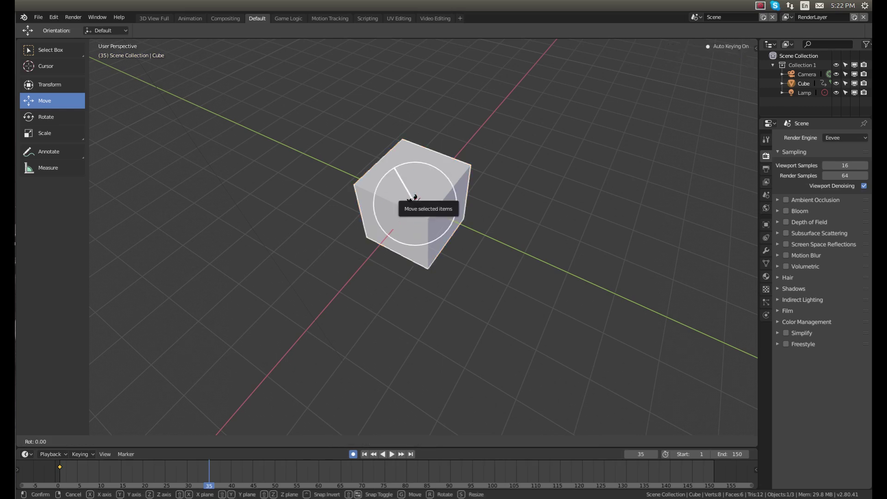
pyautogui.press('z')
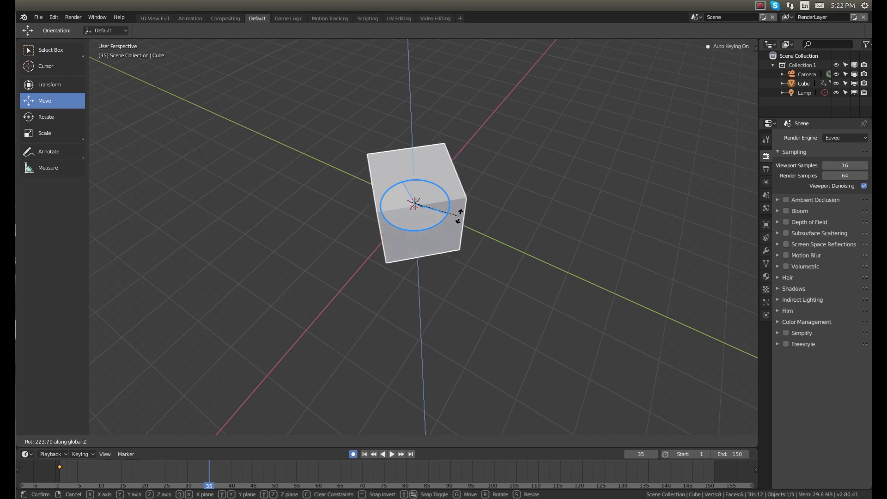
pyautogui.moveTo(458, 215); pyautogui.dragTo(369, 127)
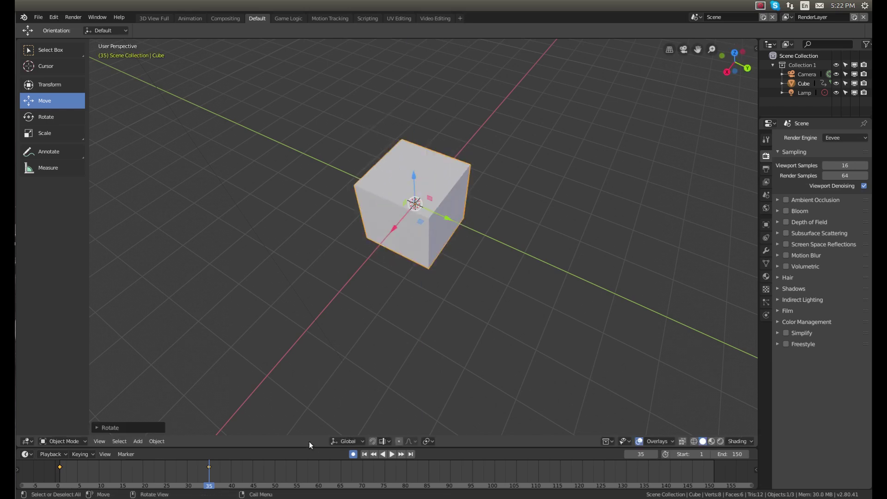
# Play the animation from the start to preview the spin, then stop it
pyautogui.click(62, 476)
pyautogui.click(391, 454)
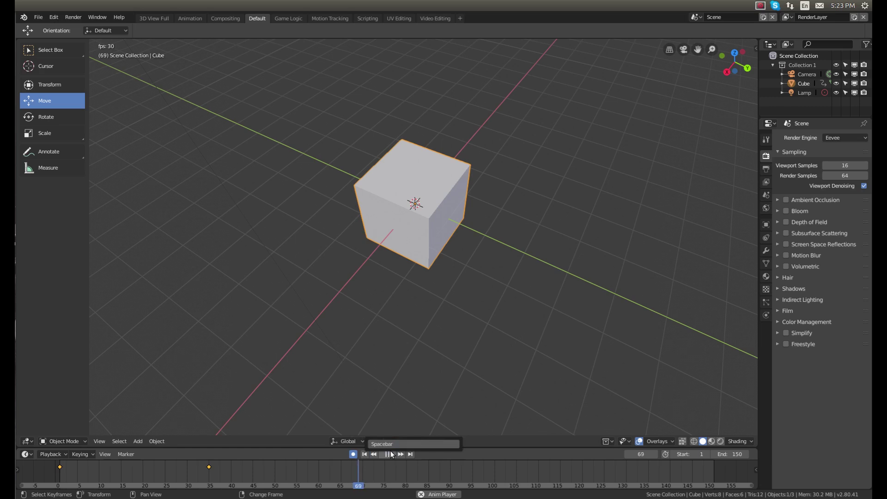
pyautogui.click(391, 454)
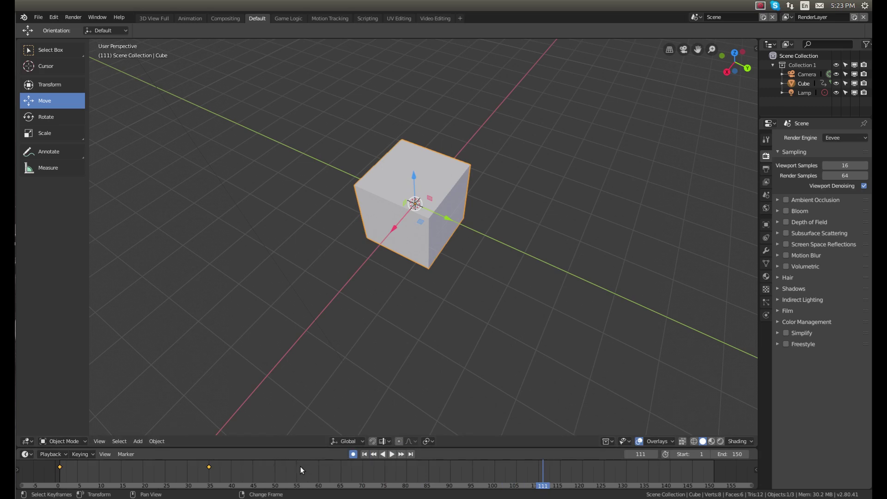
# At frame 60, raise the cube along Z and rotate it further around Z
pyautogui.click(318, 464)
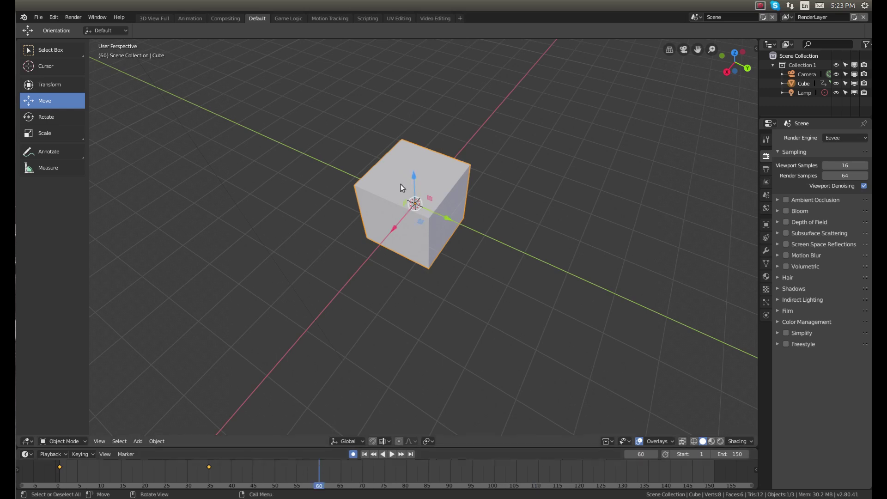
pyautogui.scroll(-3, 414, 182)
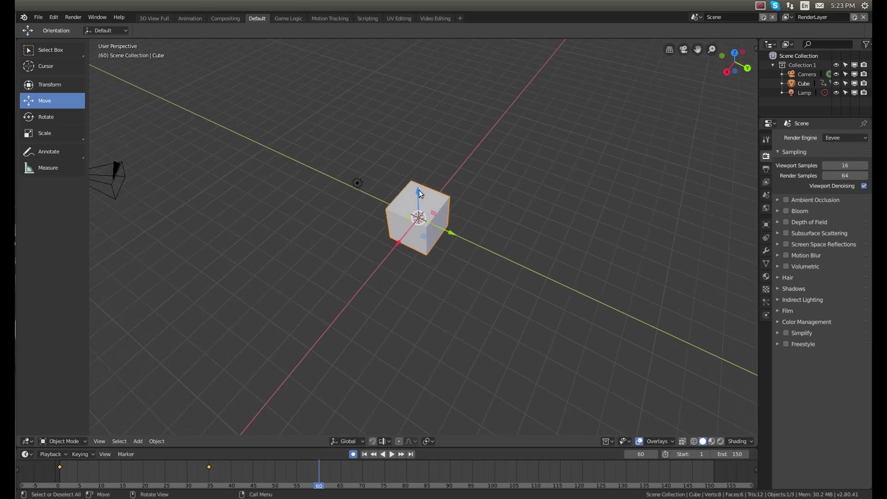
pyautogui.moveTo(418, 190); pyautogui.dragTo(438, 51)
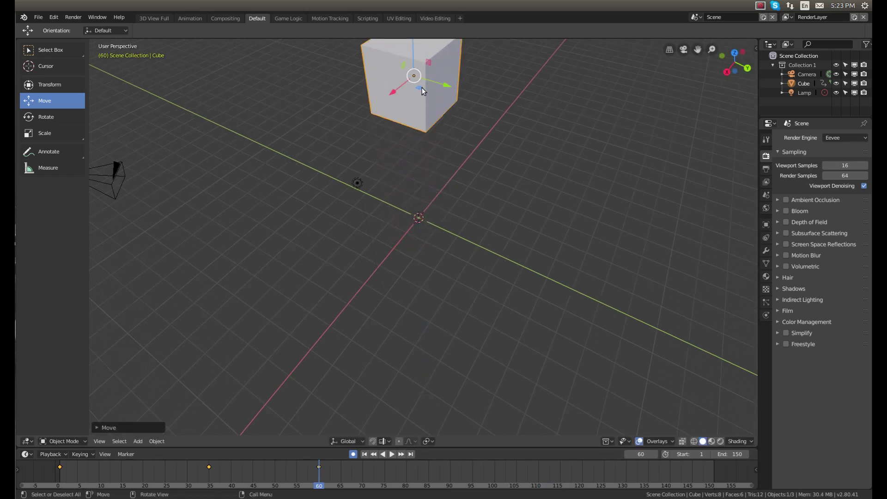
pyautogui.scroll(-3, 422, 88)
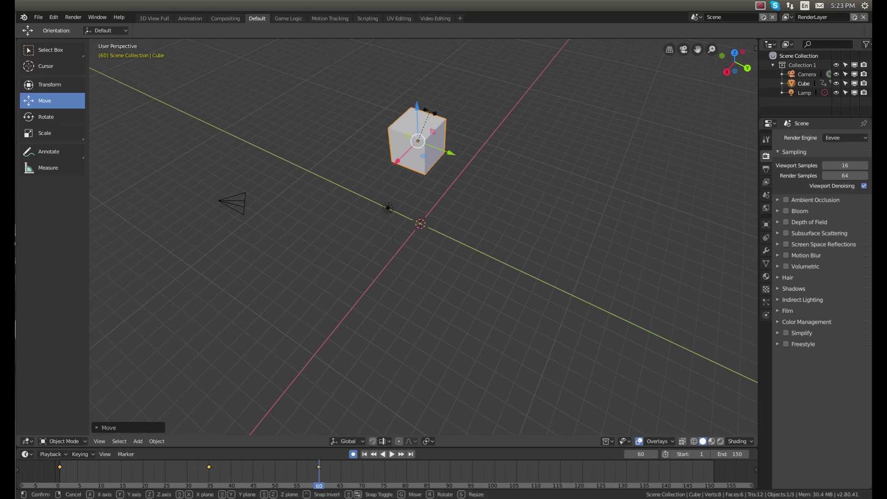
pyautogui.press('r')
pyautogui.press('z')
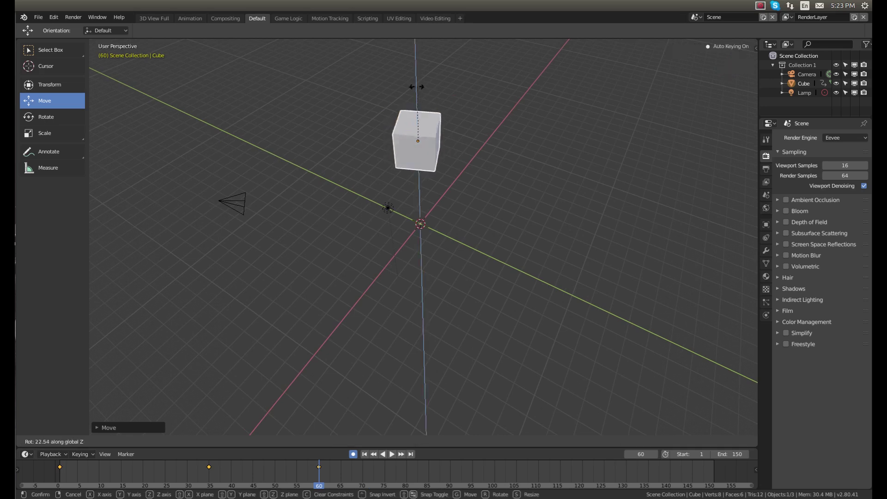
pyautogui.click(485, 165)
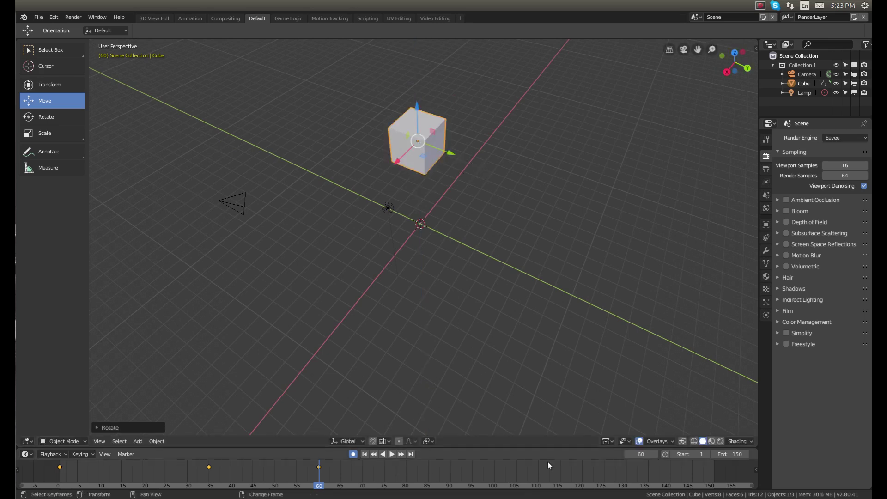
# Set the animation's End frame to 60 and preview the playback
pyautogui.click(730, 454)
pyautogui.write('60')
pyautogui.press('Return')
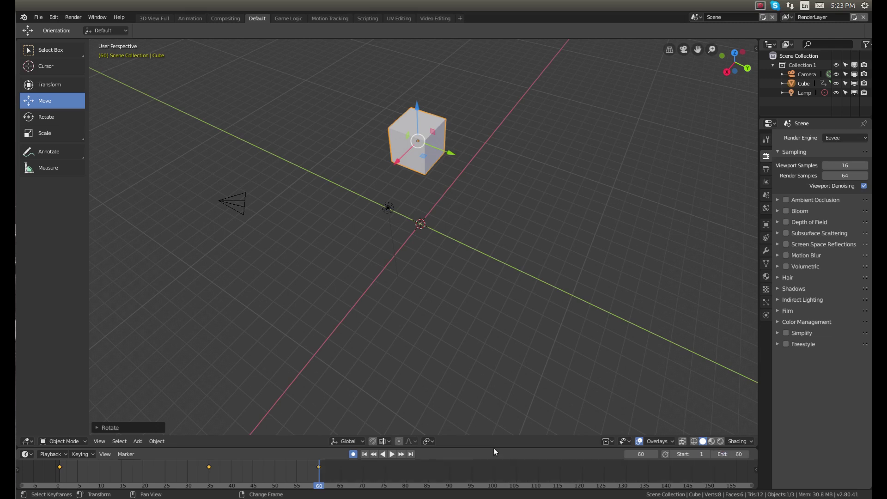
pyautogui.click(392, 454)
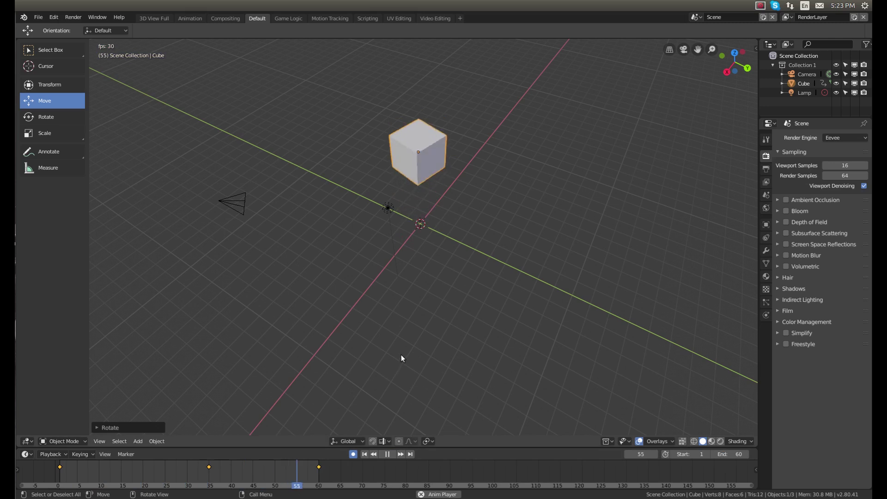
pyautogui.scroll(4, 412, 251)
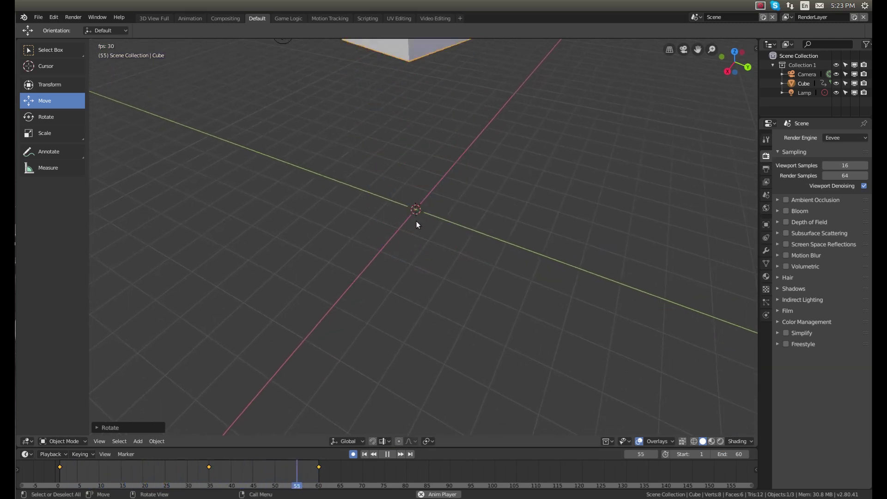
pyautogui.click(388, 454)
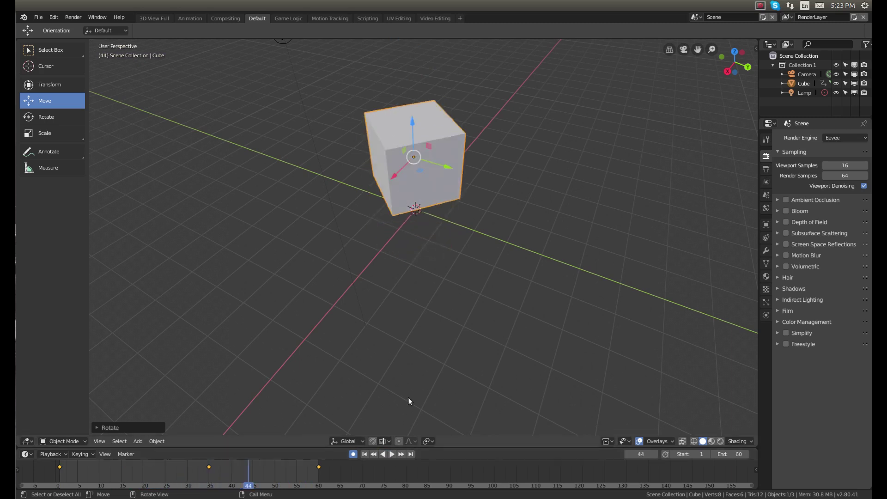
pyautogui.scroll(-5, 395, 295)
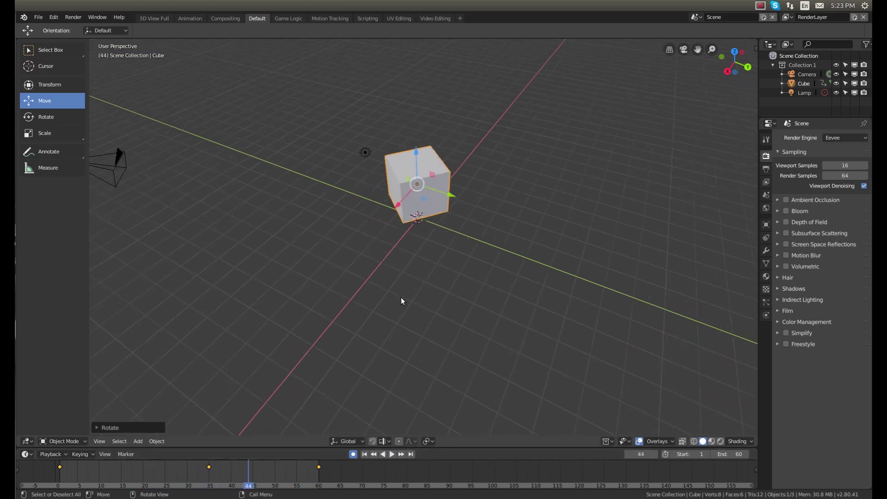
# View the scene through the camera, clear the selection, and return to frame 1
pyautogui.press('KP_0')
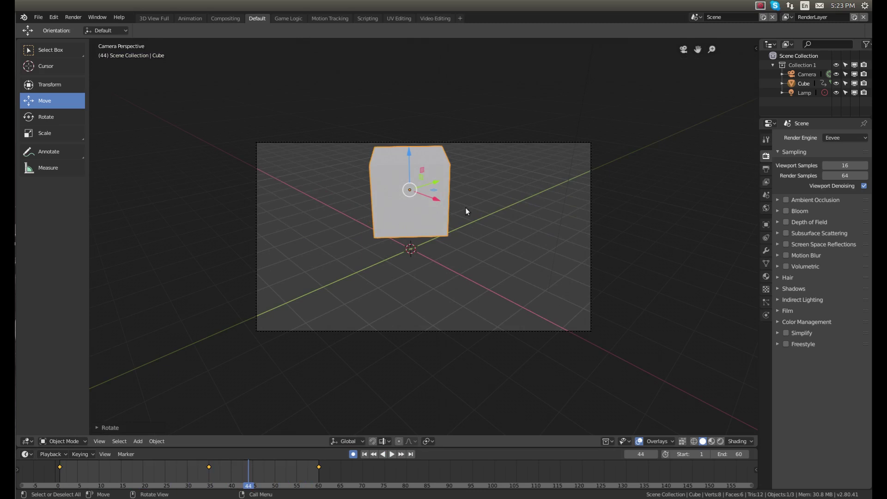
pyautogui.click(496, 177)
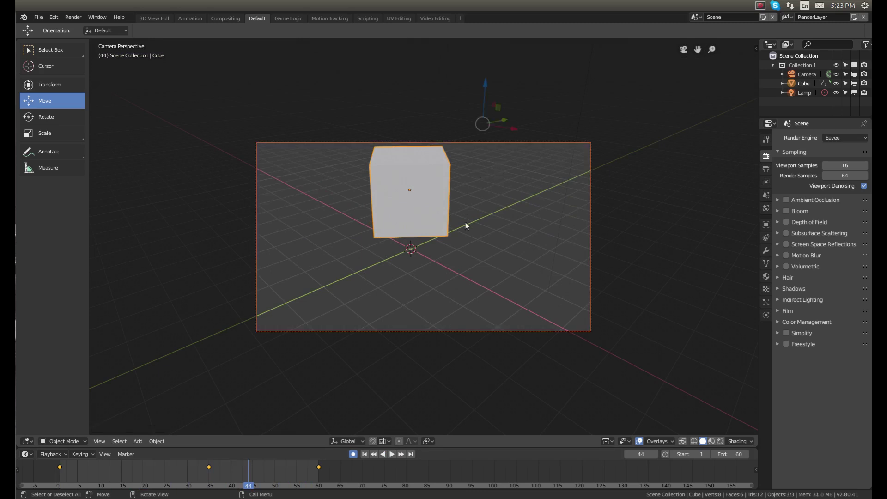
pyautogui.click(184, 381)
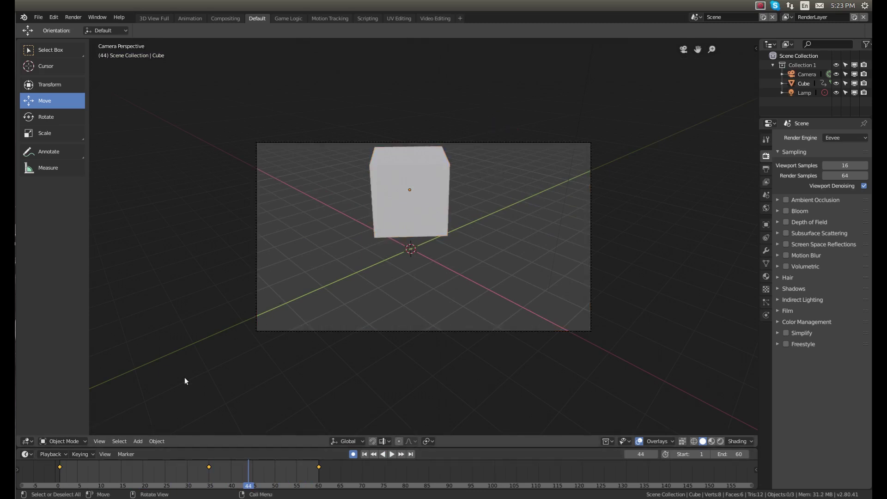
pyautogui.rightClick(60, 473)
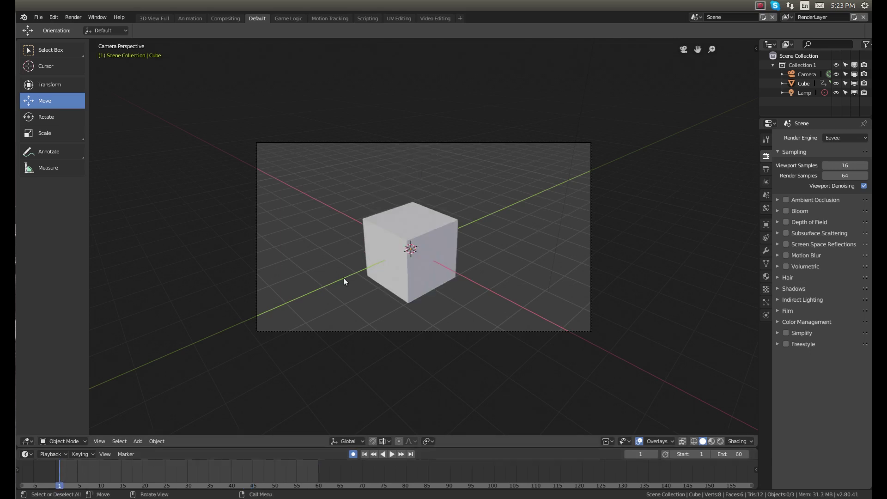
# Move the camera to reframe the cube, then leave camera view
pyautogui.rightClick(501, 329)
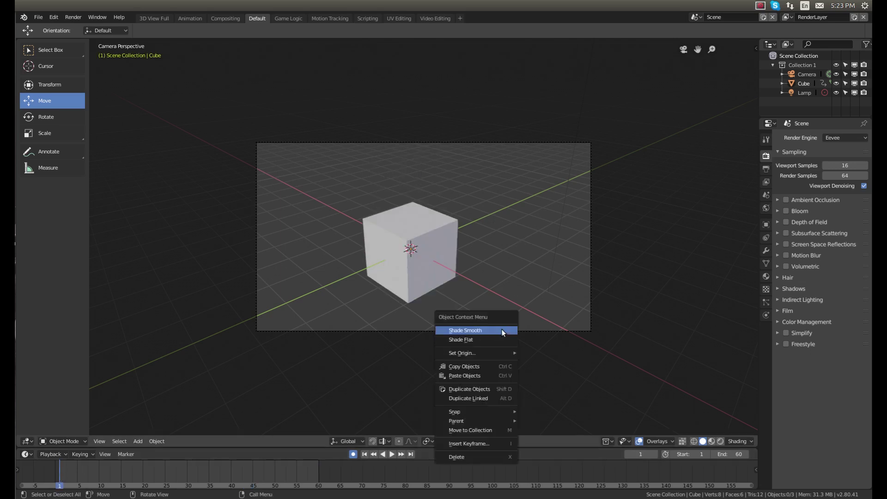
pyautogui.click(529, 329)
pyautogui.click(528, 330)
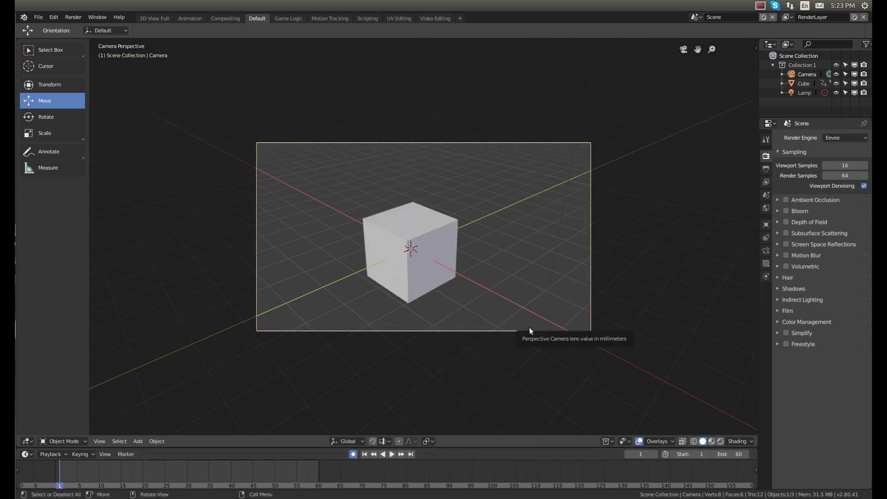
pyautogui.press('g')
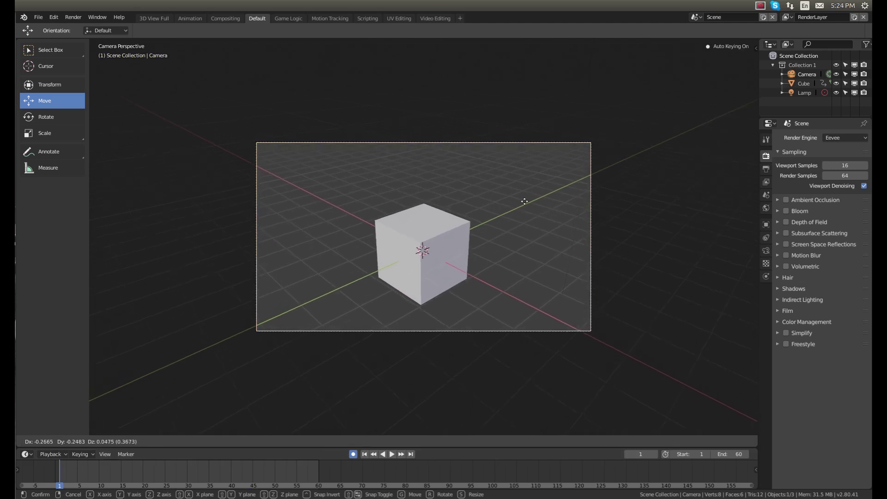
pyautogui.click(524, 199)
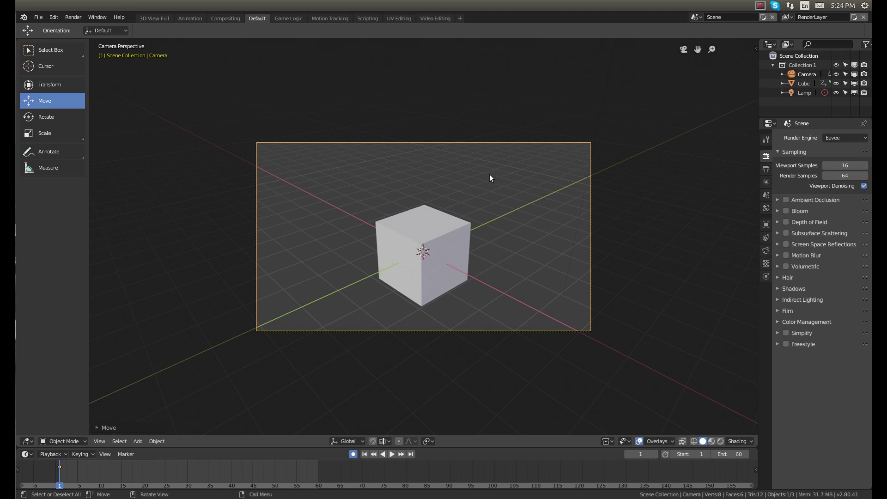
pyautogui.press('KP_0')
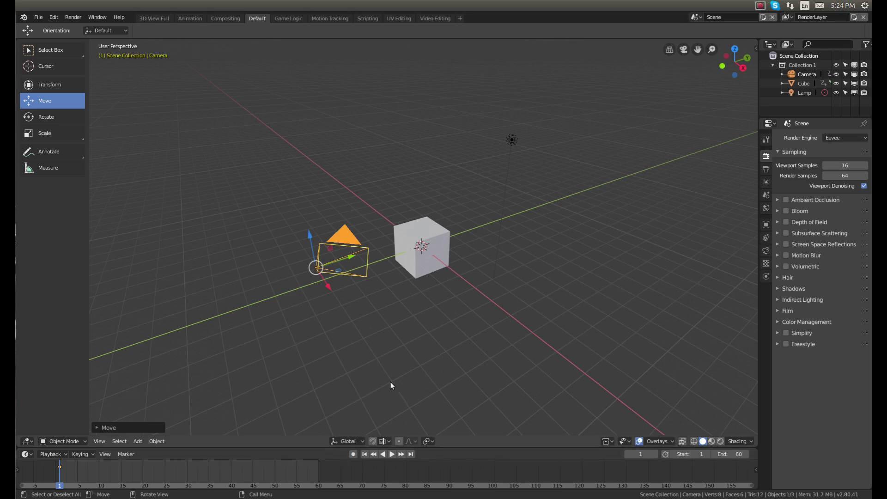
# Re-enable auto-keying and select the cube to show its keyframes at 1, 35 and 60
pyautogui.click(353, 454)
pyautogui.rightClick(416, 218)
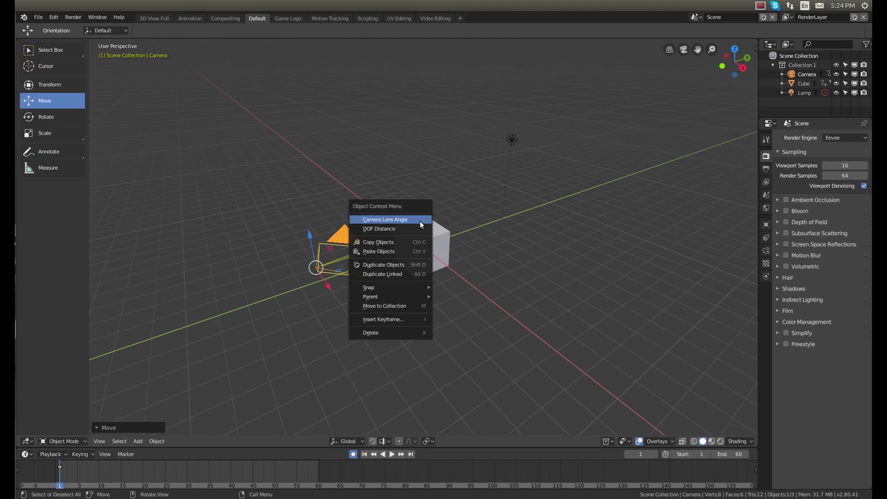
pyautogui.click(434, 226)
pyautogui.click(431, 237)
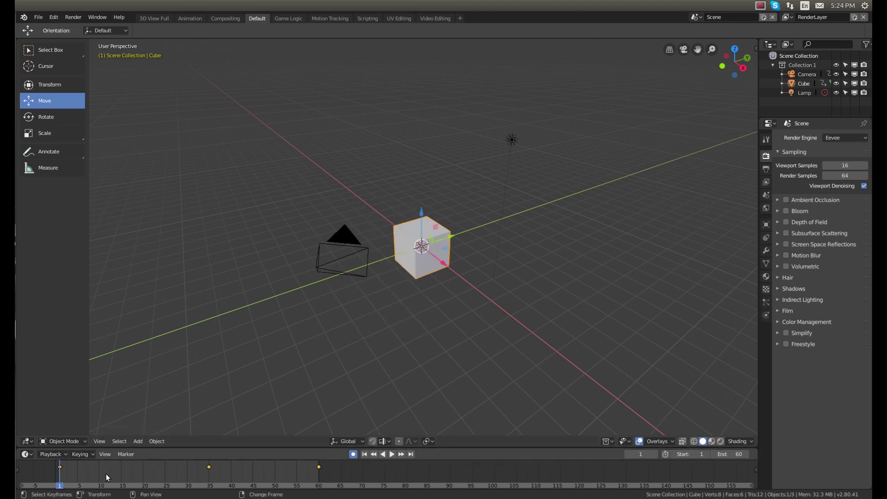
# Move the cube during two playback passes so auto-keying records its position frame by frame
pyautogui.click(392, 454)
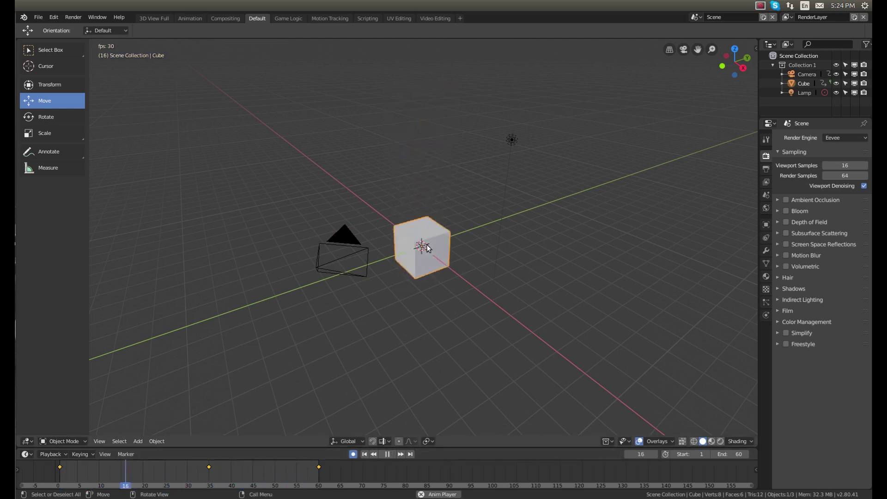
pyautogui.press('g')
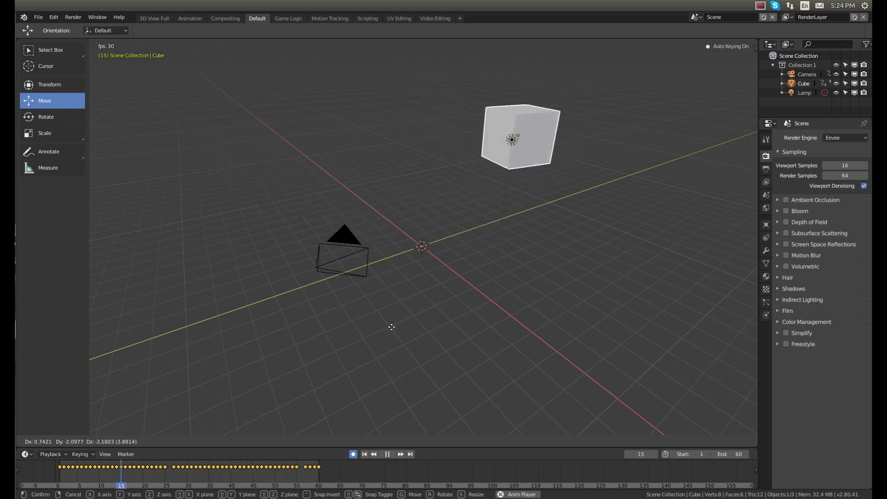
pyautogui.click(454, 342)
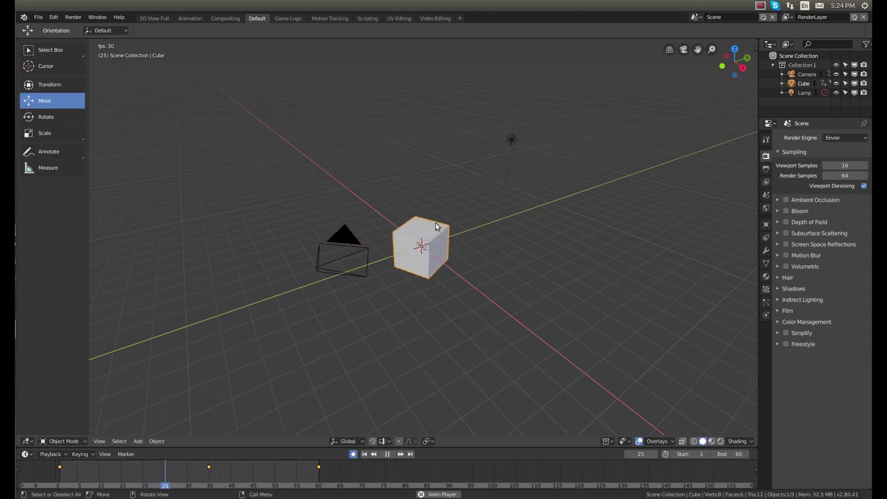
pyautogui.click(387, 454)
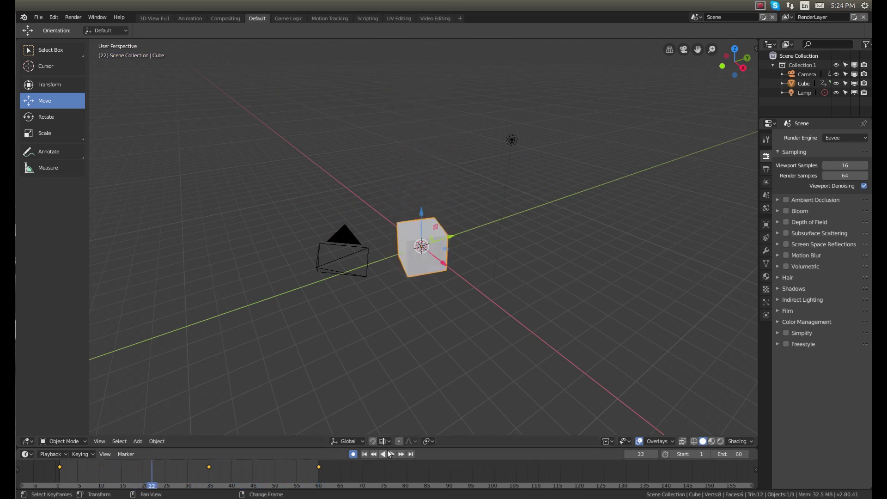
pyautogui.scroll(3, 439, 335)
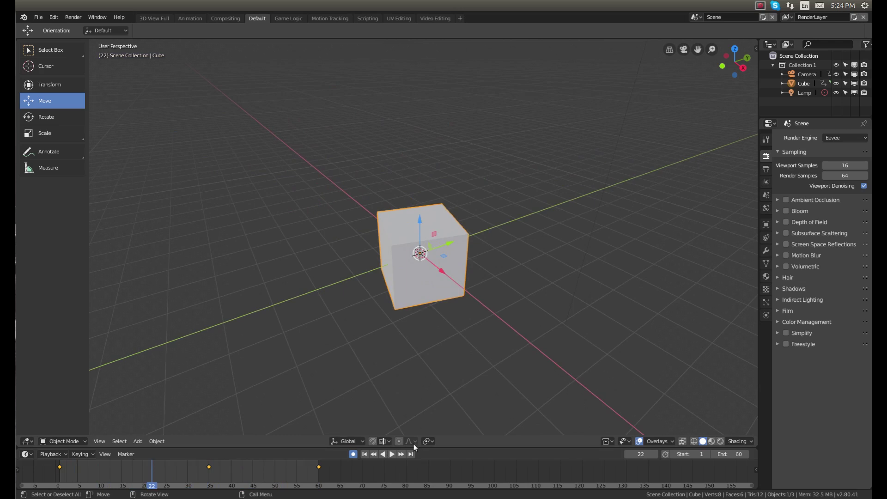
pyautogui.click(392, 454)
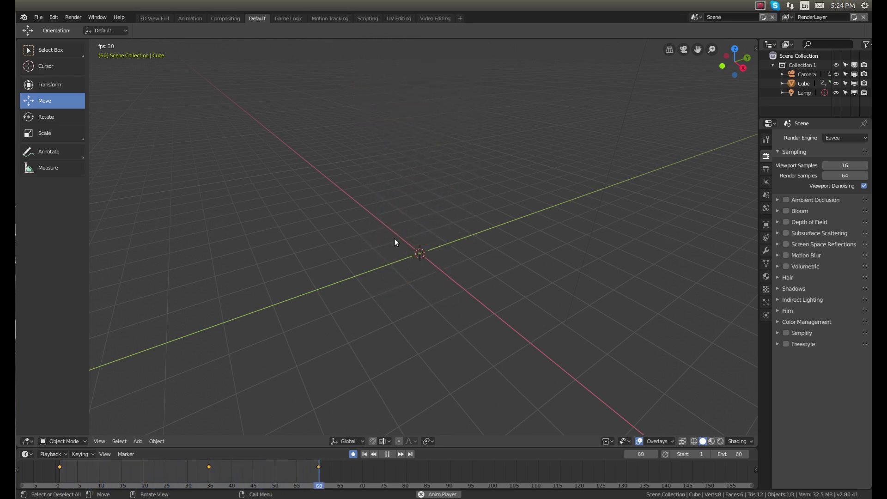
pyautogui.press('g')
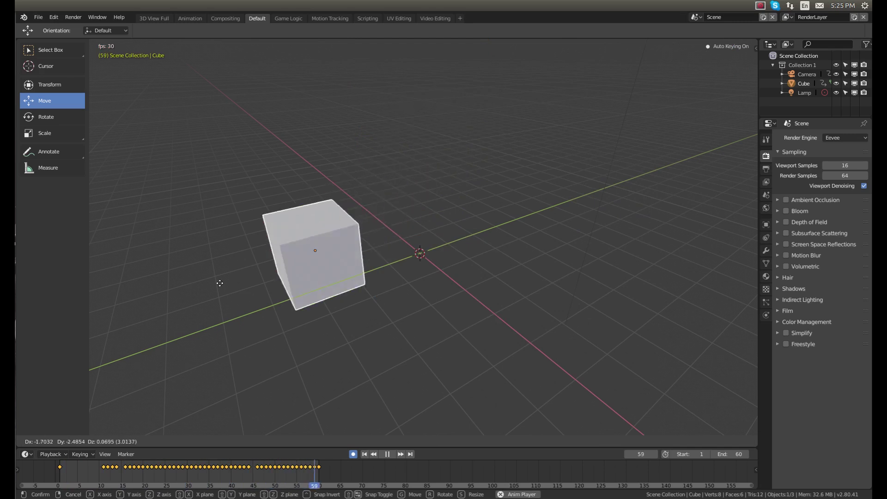
pyautogui.click(445, 226)
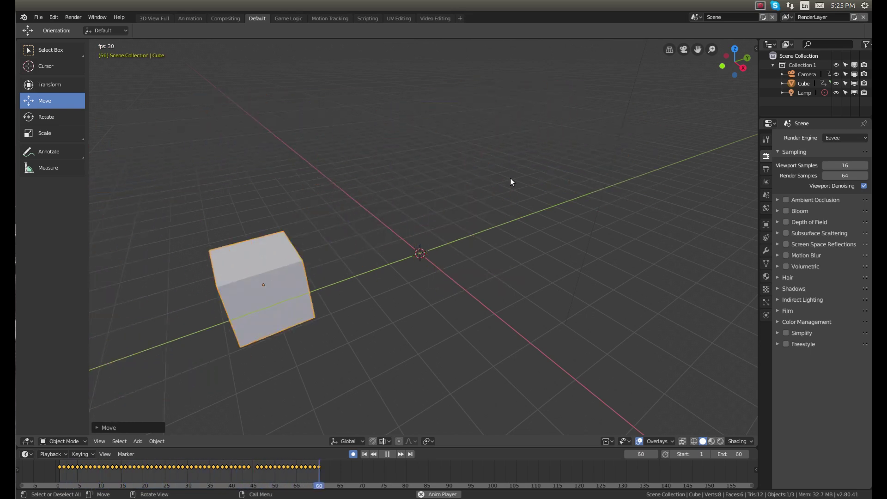
# Stop playback and discard the live-recorded keys, leaving the cube centred and deselected
pyautogui.click(385, 453)
pyautogui.hotkey('shift', 'Left')
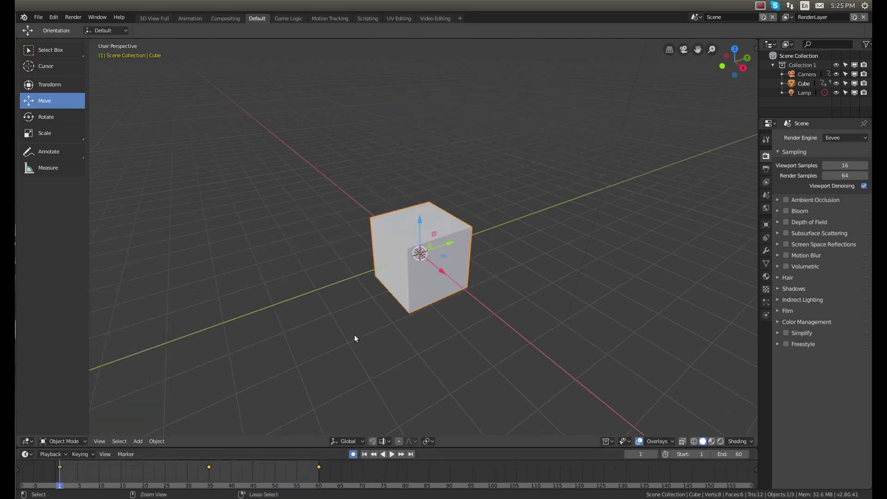
pyautogui.press('i')
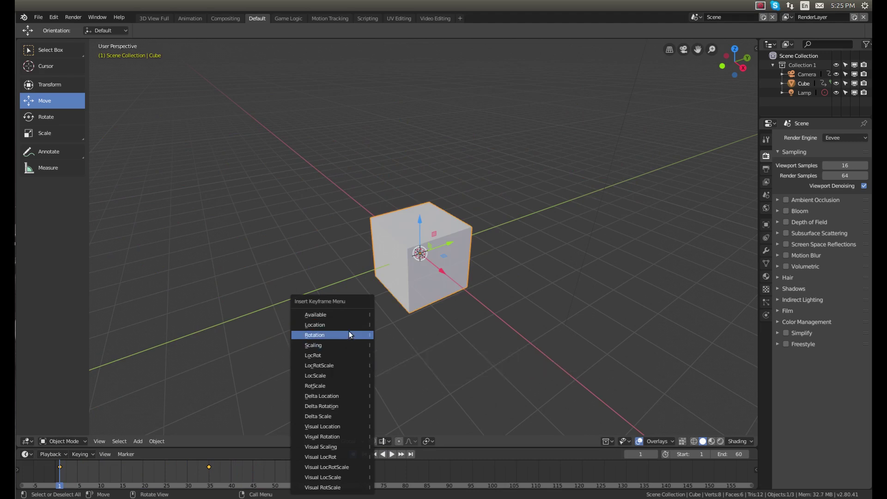
pyautogui.click(450, 336)
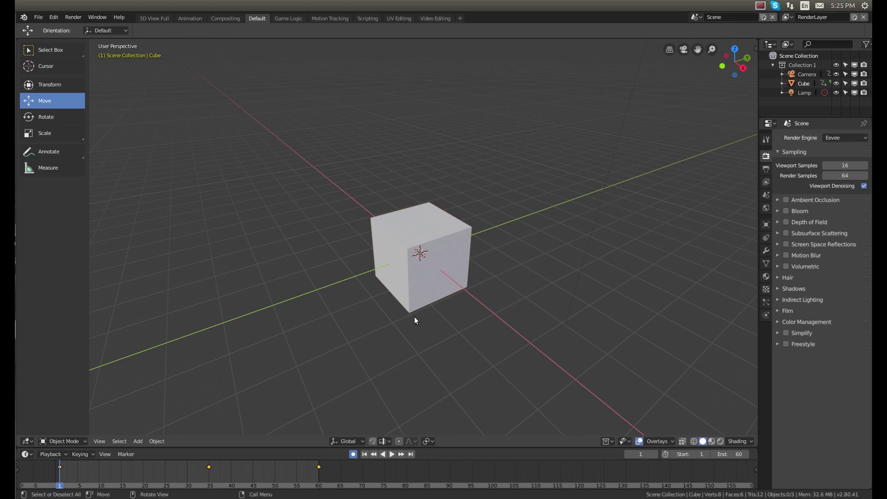
# Play the animation, checking it through the camera view, then pause
pyautogui.click(393, 453)
pyautogui.scroll(-5, 478, 227)
pyautogui.press('KP_0')
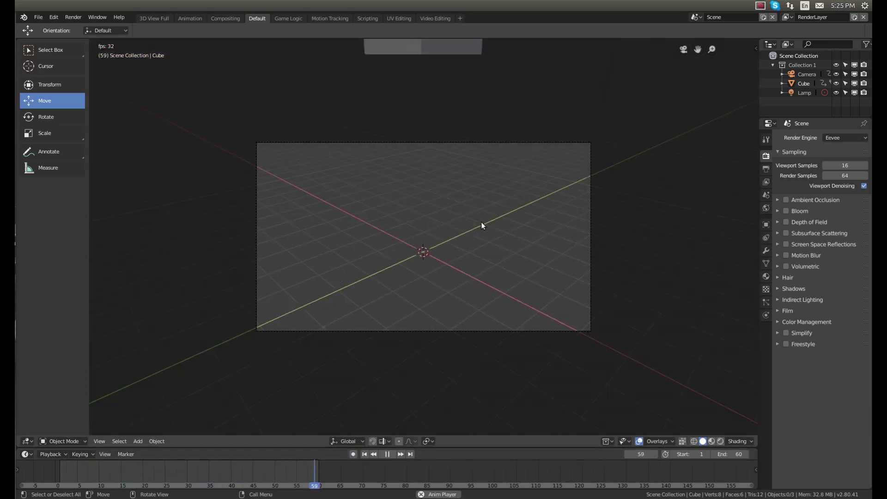
pyautogui.press('KP_0')
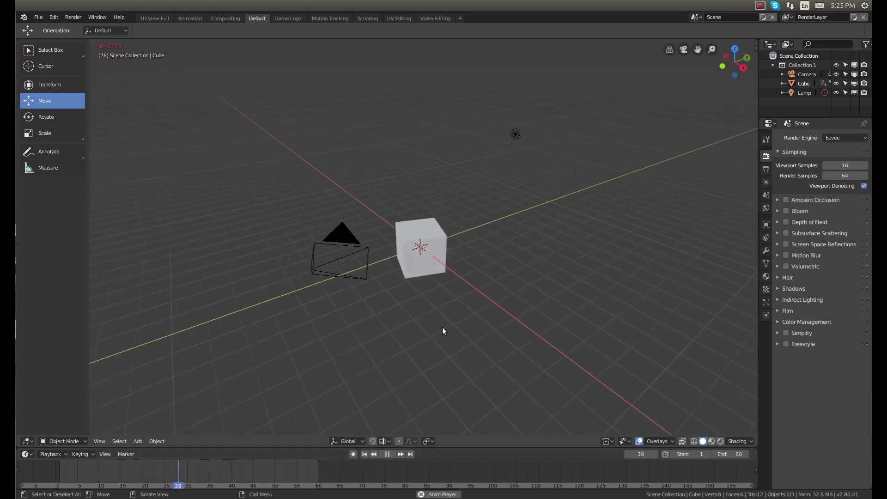
pyautogui.click(387, 454)
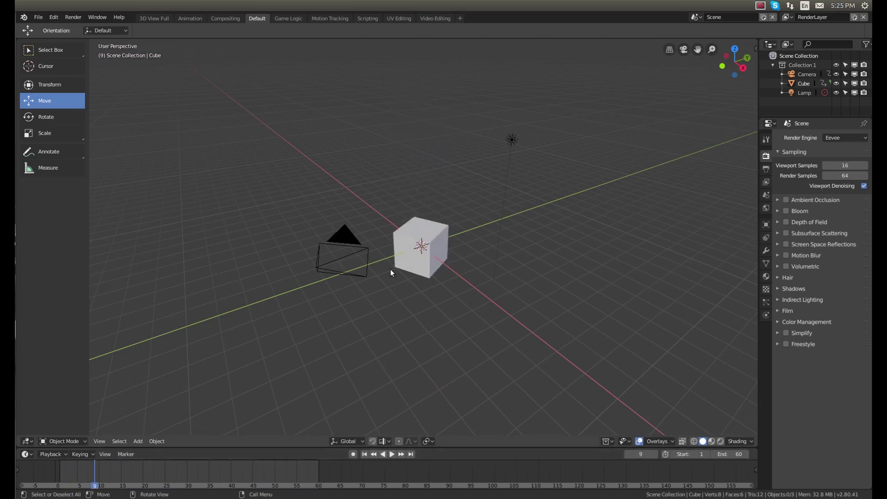
# Add a plane, scale it up, and lower it along Z as the floor under the cube
pyautogui.hotkey('shift', 'a')
pyautogui.moveTo(387, 265)
pyautogui.click(436, 262)
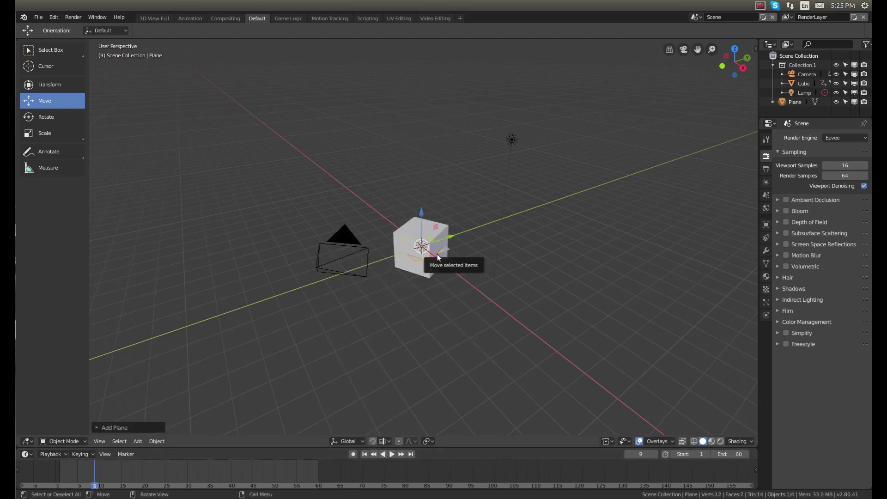
pyautogui.press('s')
pyautogui.click(469, 267)
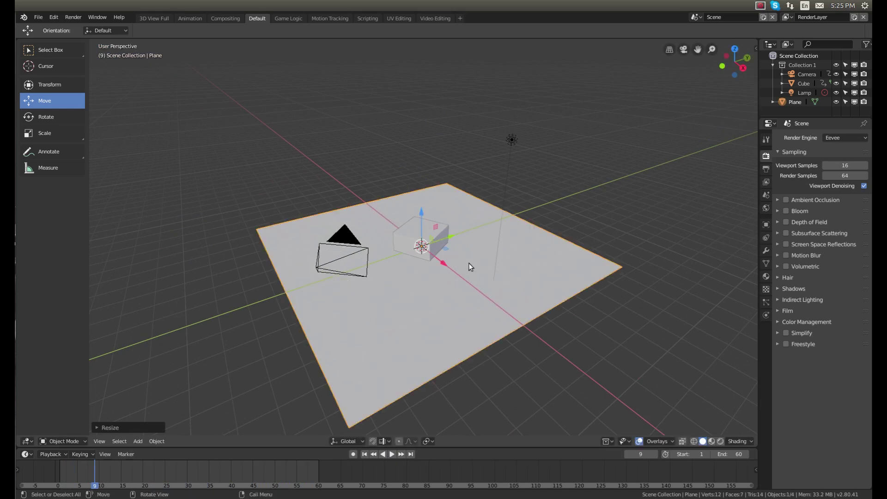
pyautogui.press('g')
pyautogui.press('z')
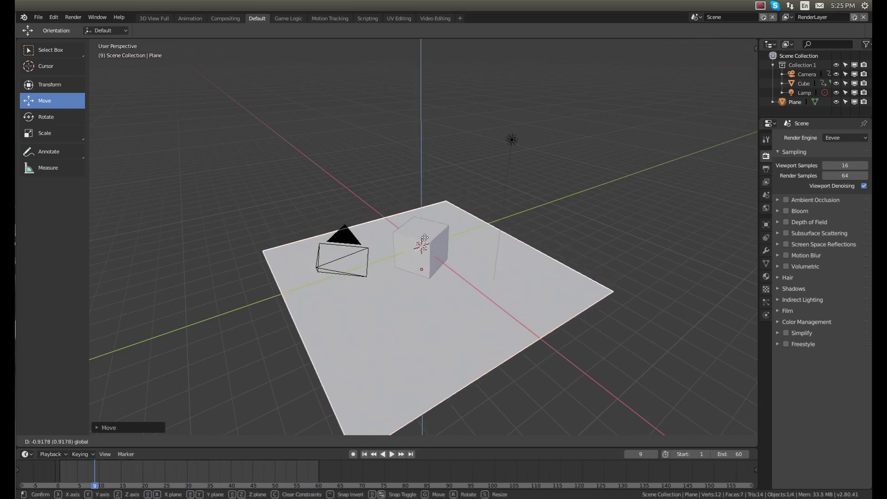
pyautogui.click(426, 231)
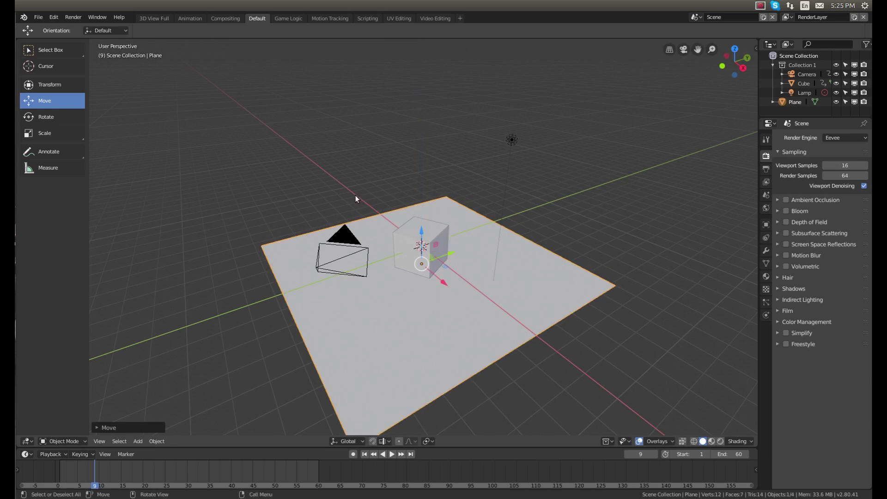
pyautogui.press('a')
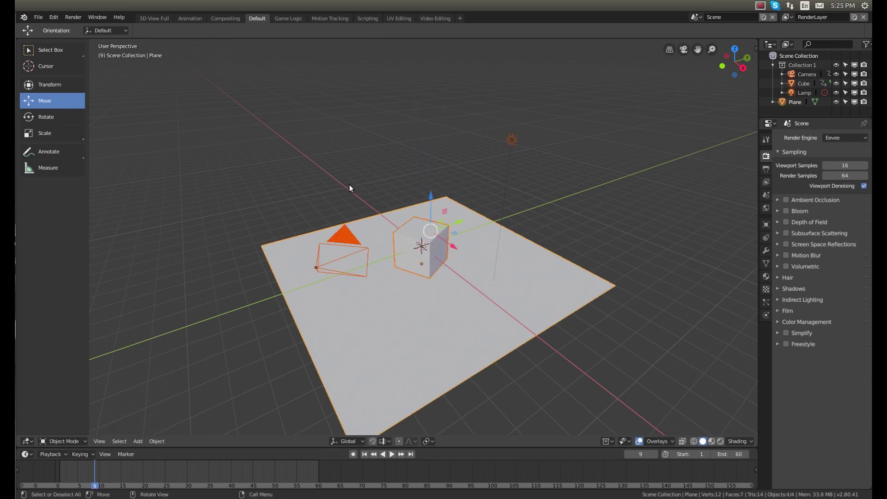
pyautogui.hotkey('alt', 'a')
# Add a second plane, rotate it 90° on X to stand upright, and move it aside
pyautogui.hotkey('shift', 'a')
pyautogui.moveTo(348, 183)
pyautogui.click(397, 184)
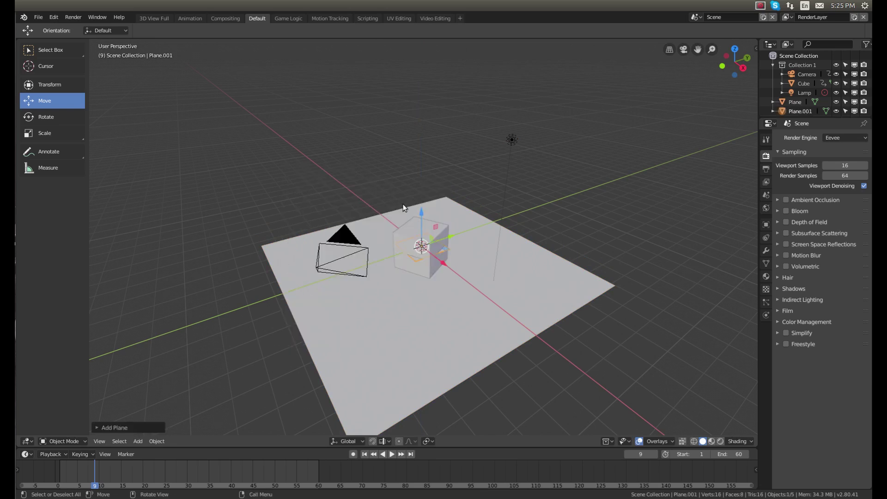
pyautogui.press('r')
pyautogui.press('x')
pyautogui.press('9')
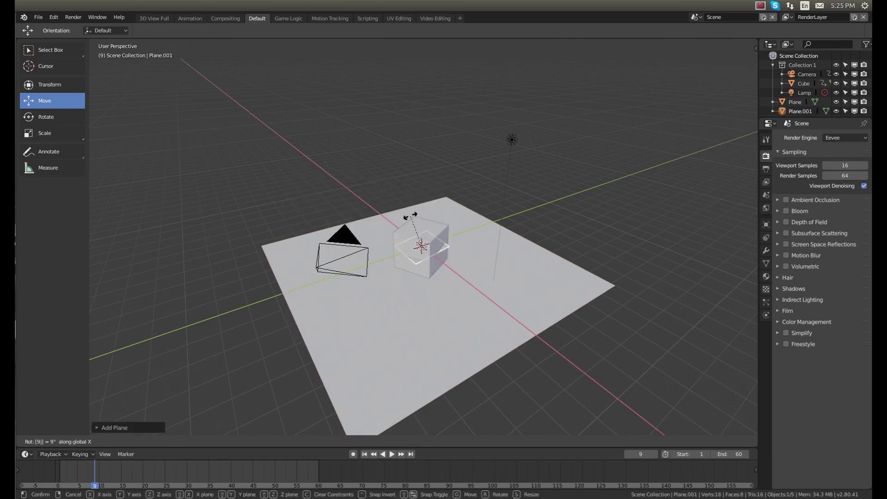
pyautogui.press('0')
pyautogui.press('Return')
pyautogui.moveTo(442, 242); pyautogui.dragTo(523, 208)
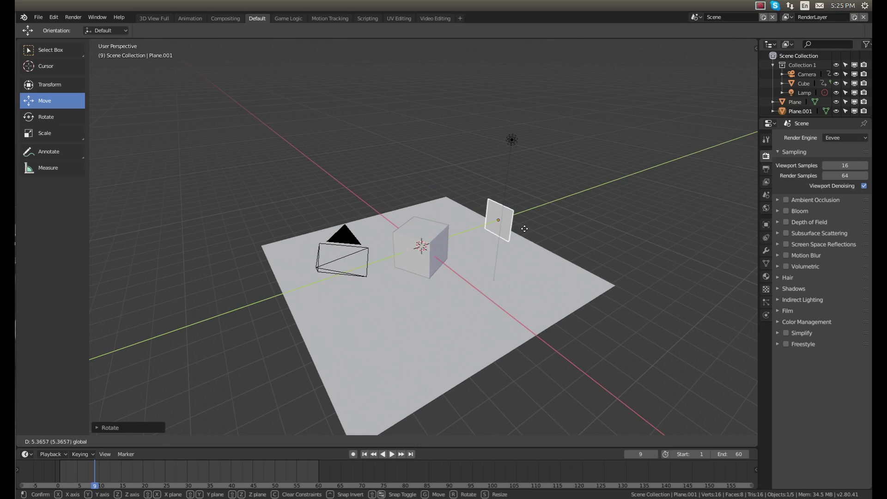
pyautogui.moveTo(530, 226); pyautogui.dragTo(499, 271, button='middle')
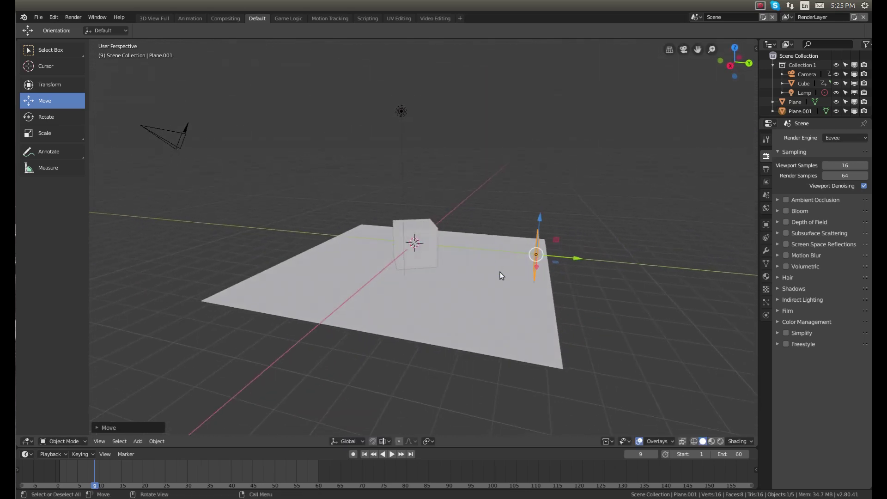
# Enlarge the upright back wall and raise it along Z
pyautogui.press('s')
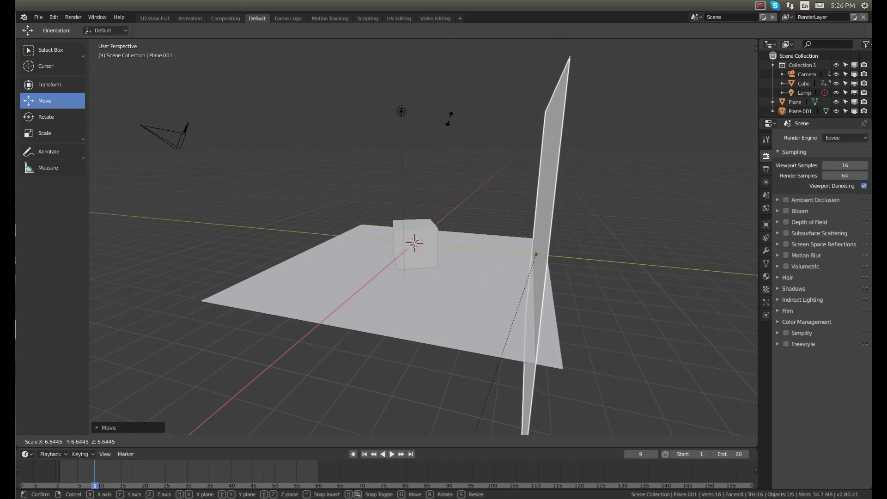
pyautogui.press('Return')
pyautogui.moveTo(481, 152); pyautogui.dragTo(507, 164, button='middle')
pyautogui.press('g')
pyautogui.press('z')
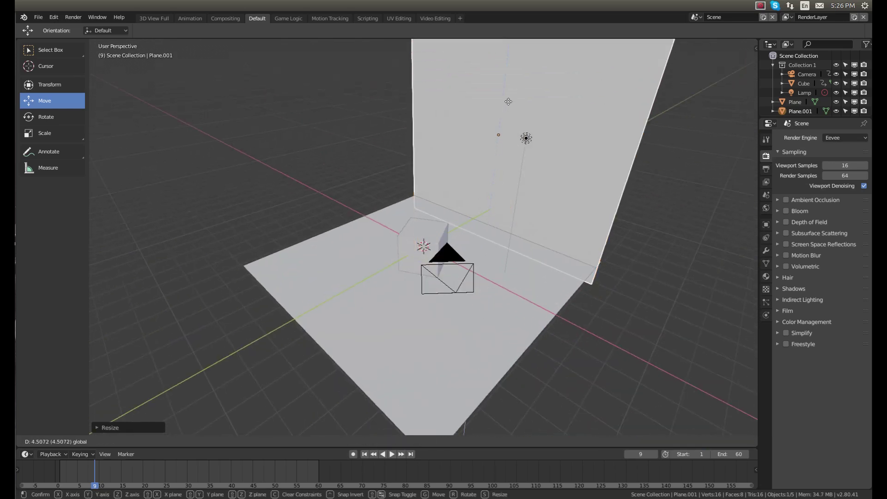
pyautogui.click(513, 84)
# Duplicate the wall, turn the copy 90° around Z, shift it along X, and check the camera view
pyautogui.hotkey('shift', 'd')
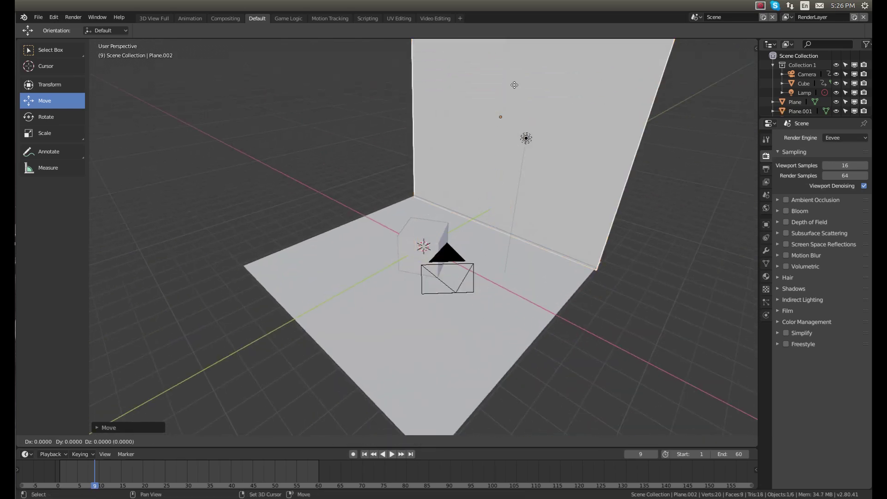
pyautogui.press('Escape')
pyautogui.write('rz90')
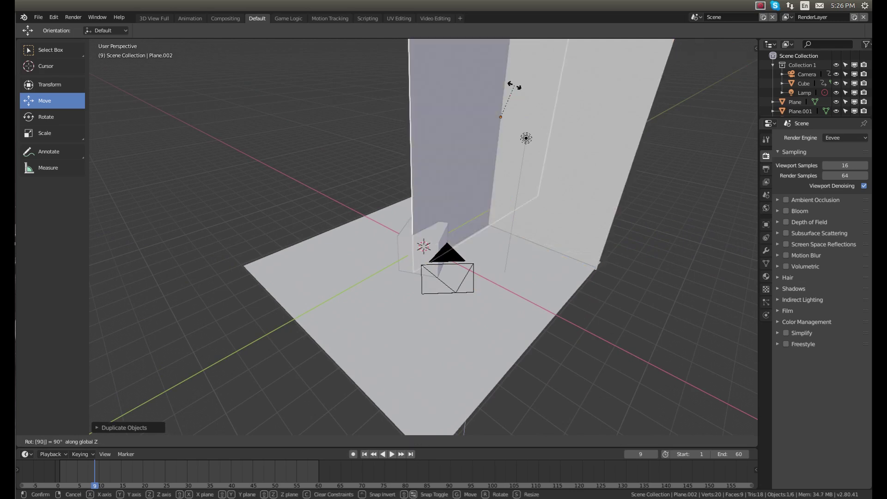
pyautogui.press('Return')
pyautogui.moveTo(516, 115); pyautogui.dragTo(448, 151)
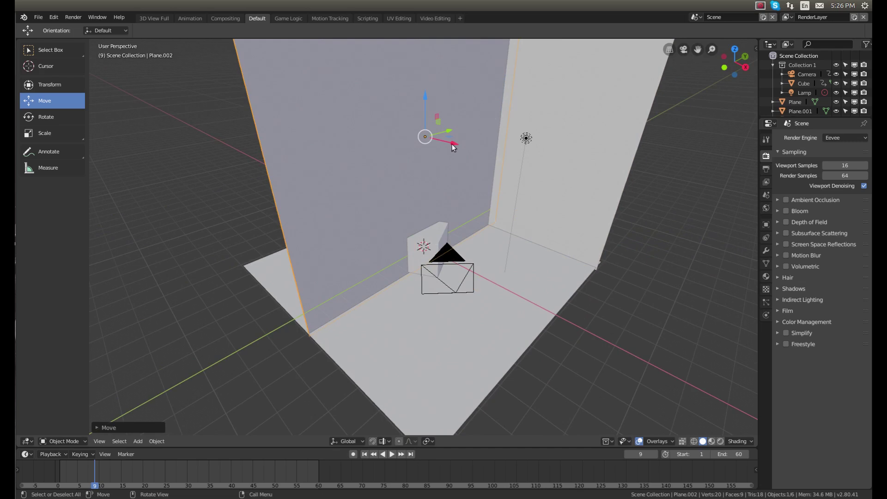
pyautogui.press('g')
pyautogui.press('x')
pyautogui.click(368, 120)
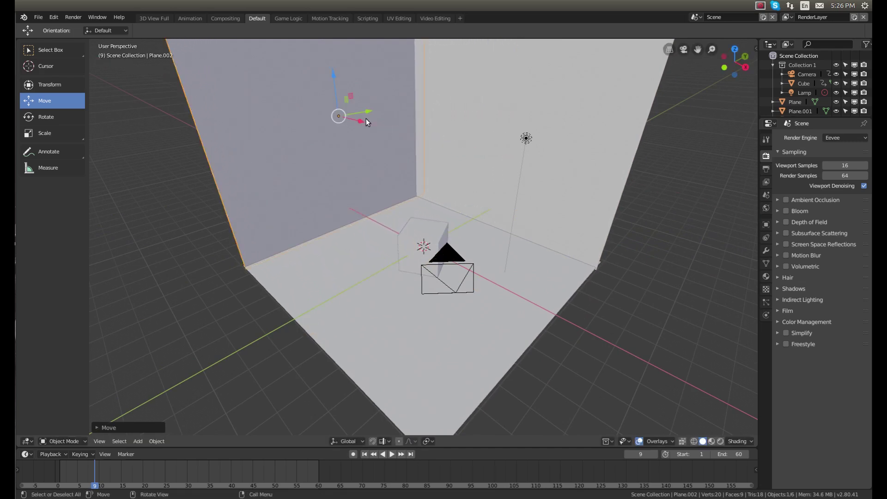
pyautogui.press('KP_0')
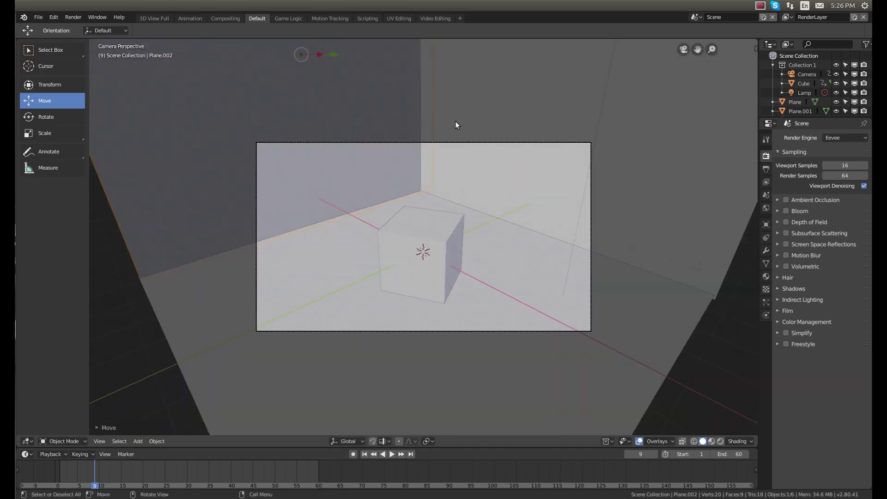
# Switch the viewport to Rendered shading and set the render engine to Cycles
pyautogui.click(720, 440)
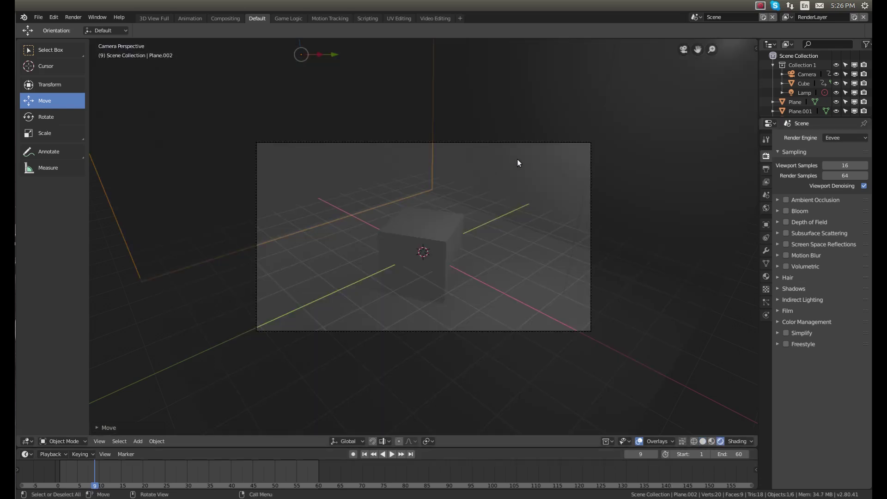
pyautogui.click(829, 141)
pyautogui.click(831, 106)
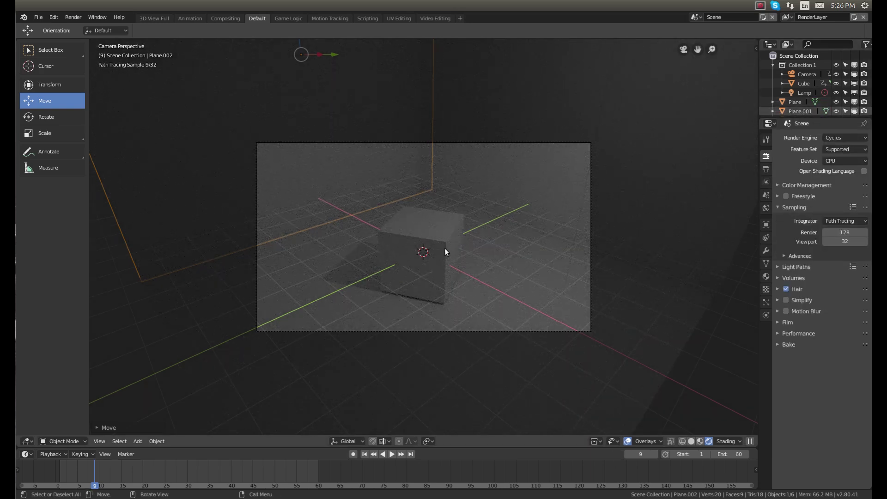
# Select the floor plane, nudge it slightly on Z, and set Device to GPU Compute
pyautogui.rightClick(481, 266)
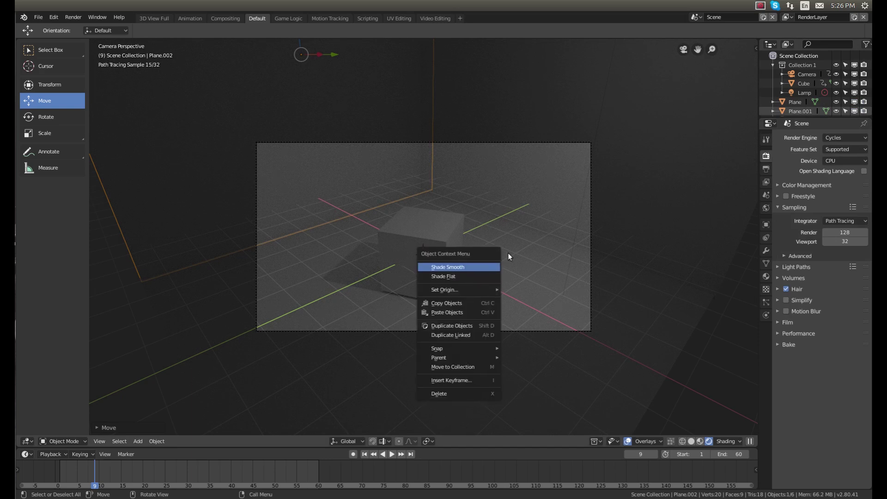
pyautogui.click(494, 262)
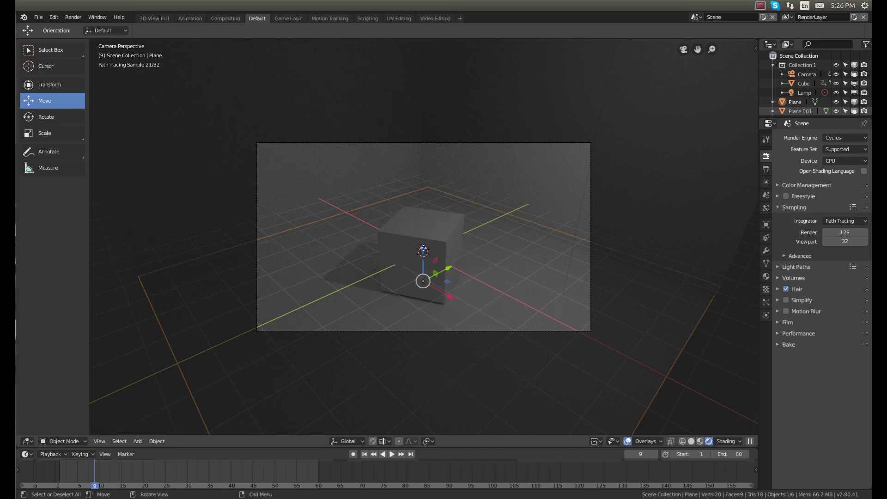
pyautogui.moveTo(423, 250); pyautogui.dragTo(421, 248)
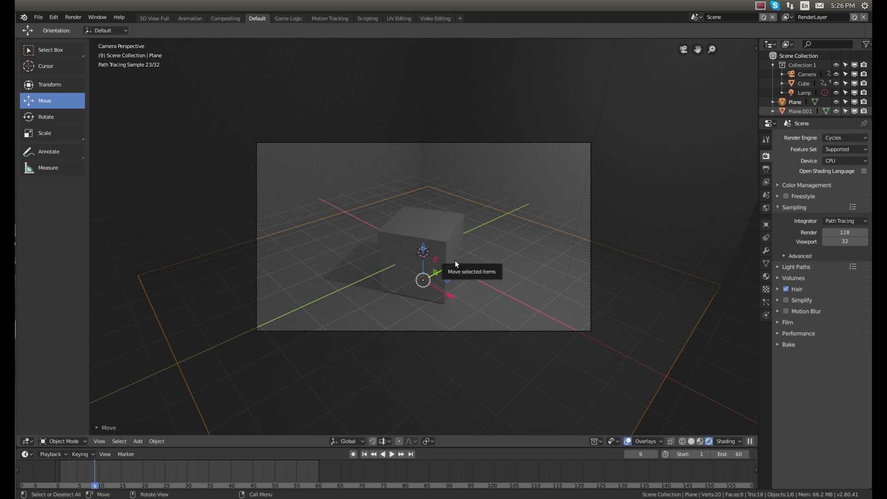
pyautogui.click(844, 161)
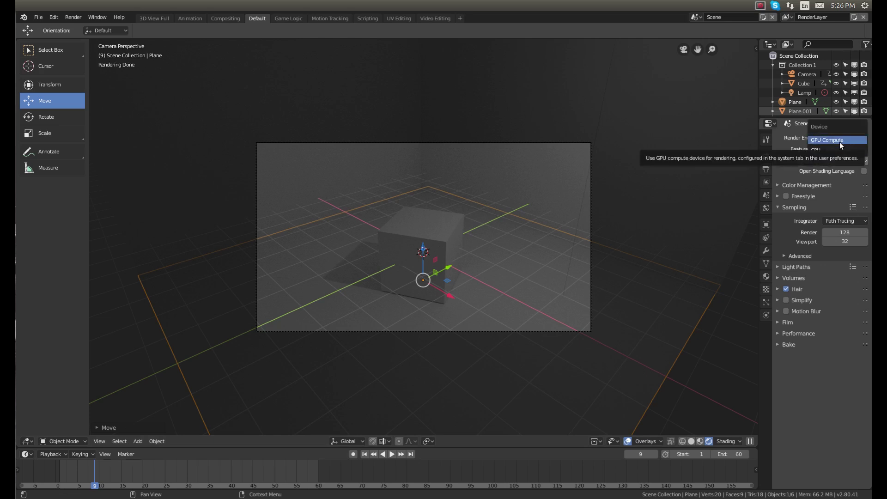
pyautogui.click(839, 143)
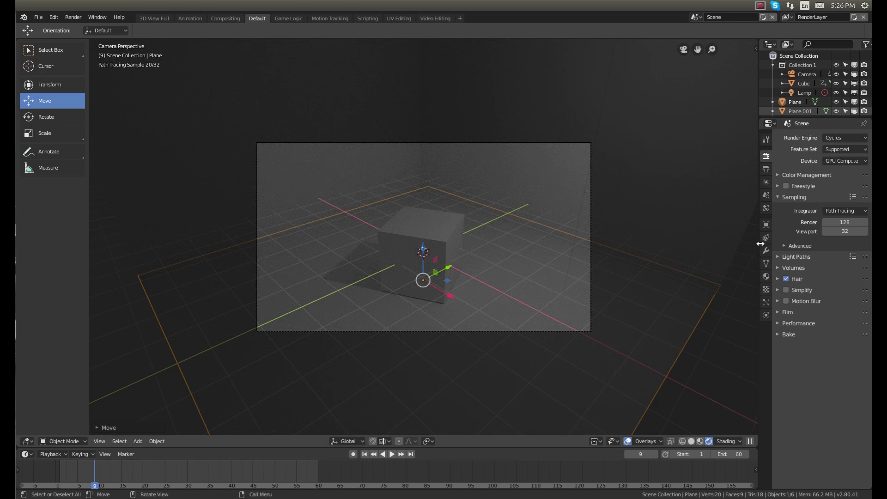
# Give the floor a new material with Metallic set to 1
pyautogui.click(766, 276)
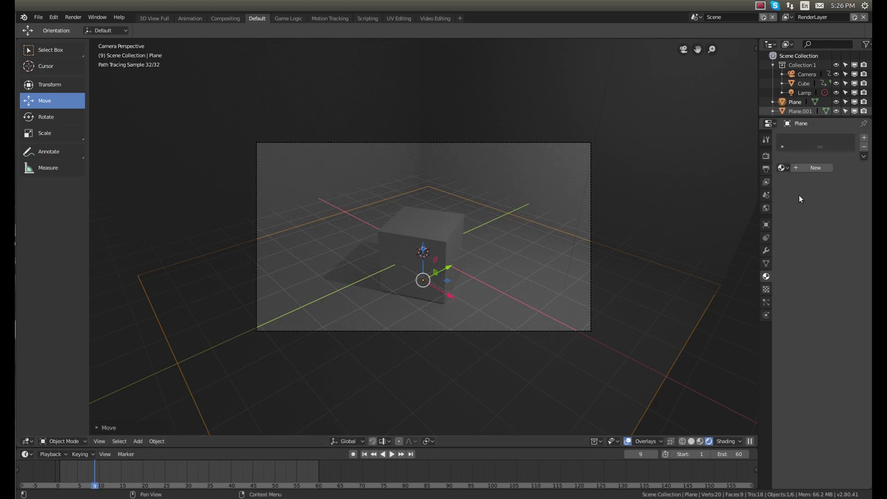
pyautogui.click(815, 167)
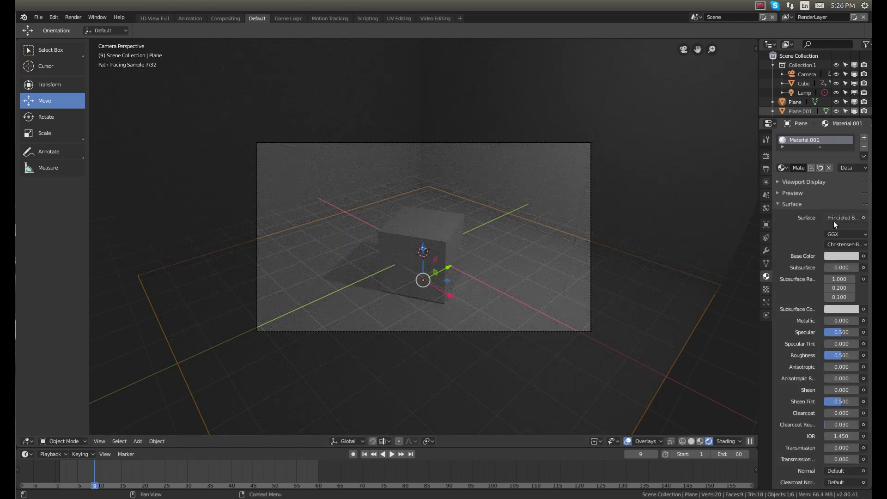
pyautogui.moveTo(839, 318); pyautogui.dragTo(859, 318)
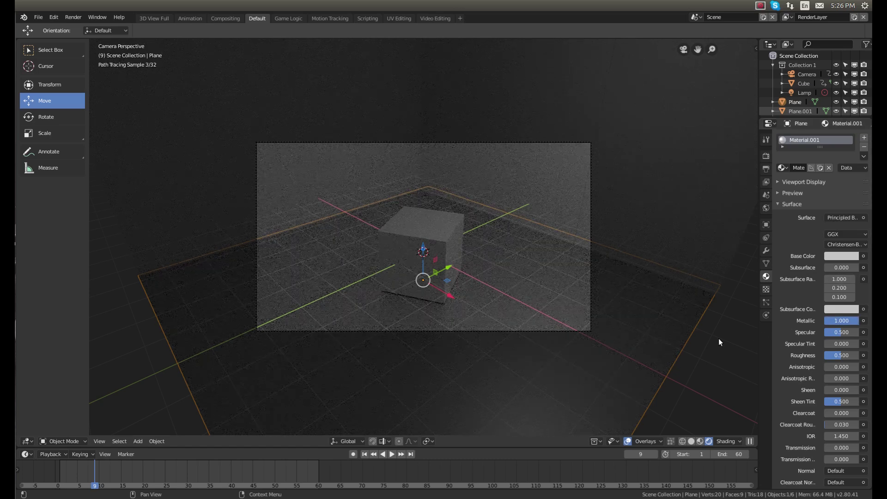
# Give the back wall a new material, Material.002, with a slightly tinted base colour
pyautogui.rightClick(610, 156)
pyautogui.click(612, 158)
pyautogui.click(671, 123)
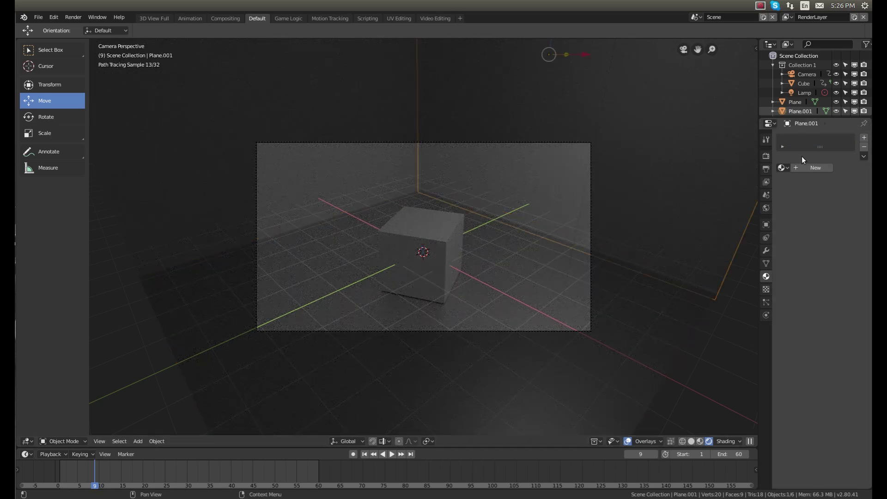
pyautogui.click(819, 171)
pyautogui.click(830, 255)
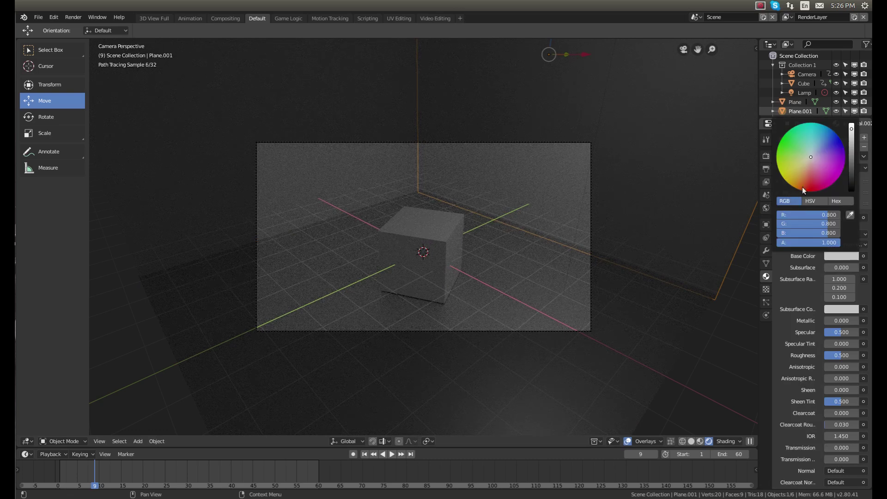
pyautogui.click(805, 157)
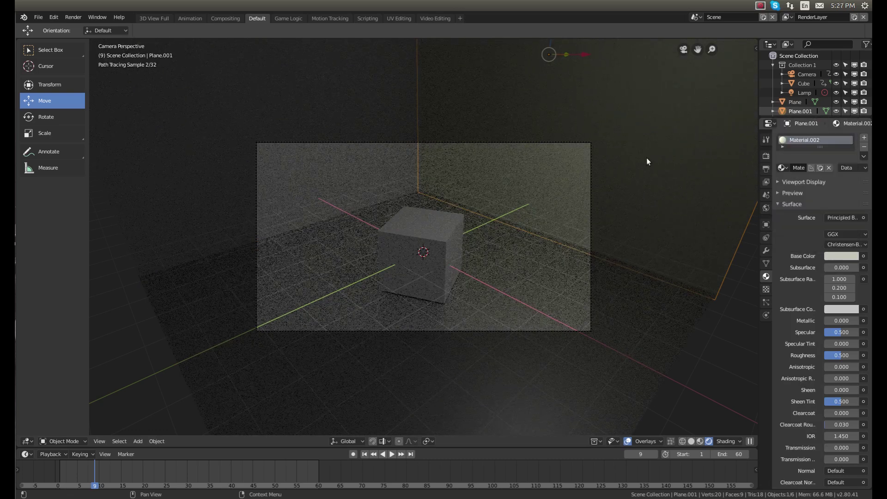
pyautogui.scroll(-2, 519, 185)
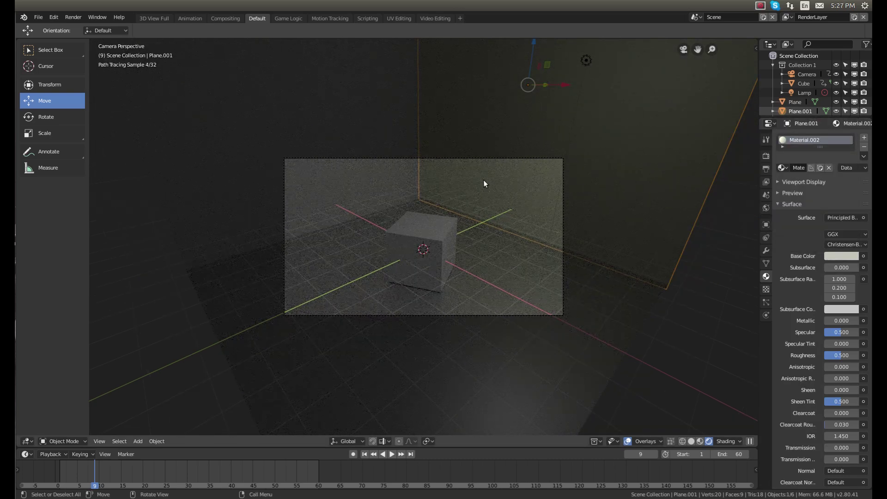
# Leave the camera view for free perspective and deselect the wall
pyautogui.press('KP_0')
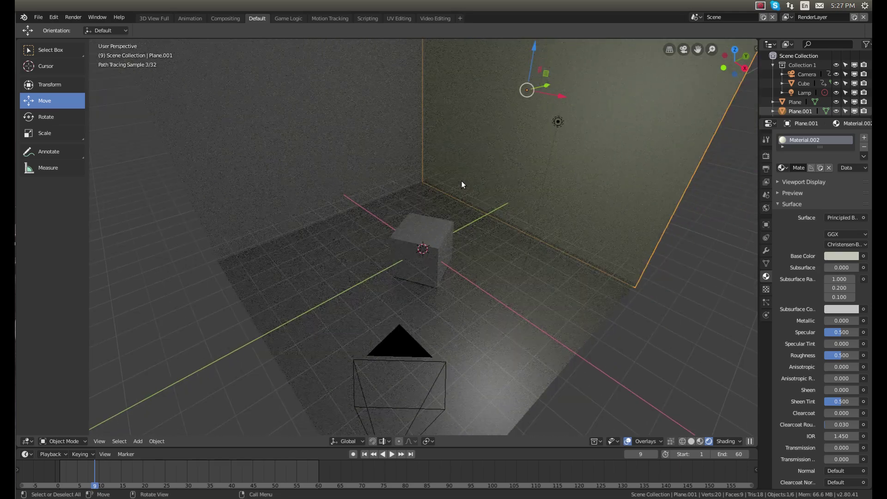
pyautogui.click(667, 277)
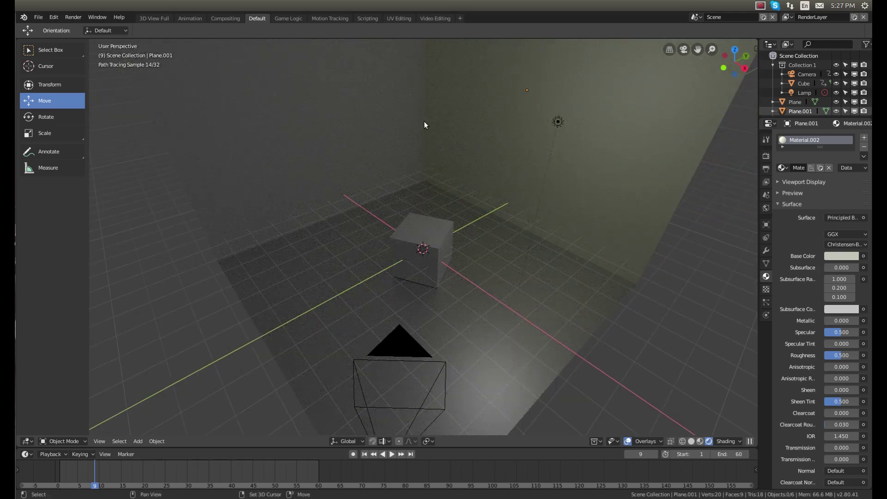
pyautogui.hotkey('shift', 'a')
# Add a plane, raise it on Z to ceiling height, and scale it up
pyautogui.moveTo(423, 122)
pyautogui.click(480, 123)
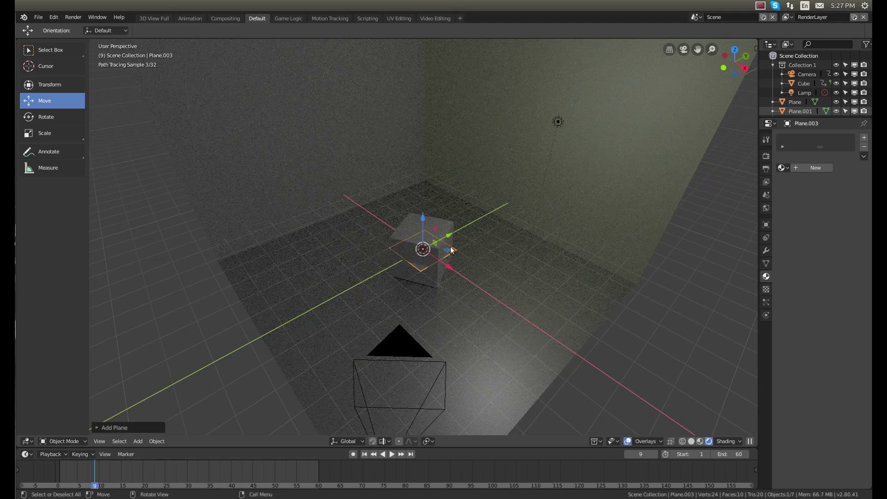
pyautogui.press('g')
pyautogui.press('z')
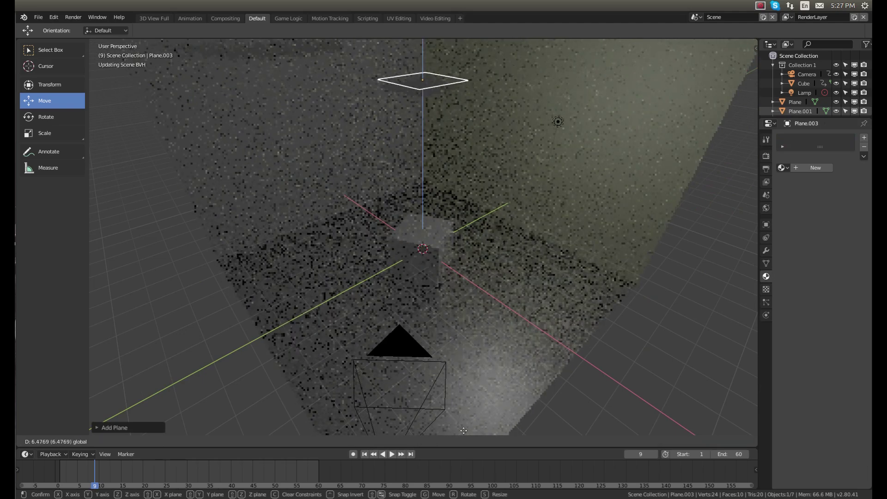
pyautogui.click(449, 44)
pyautogui.press('s')
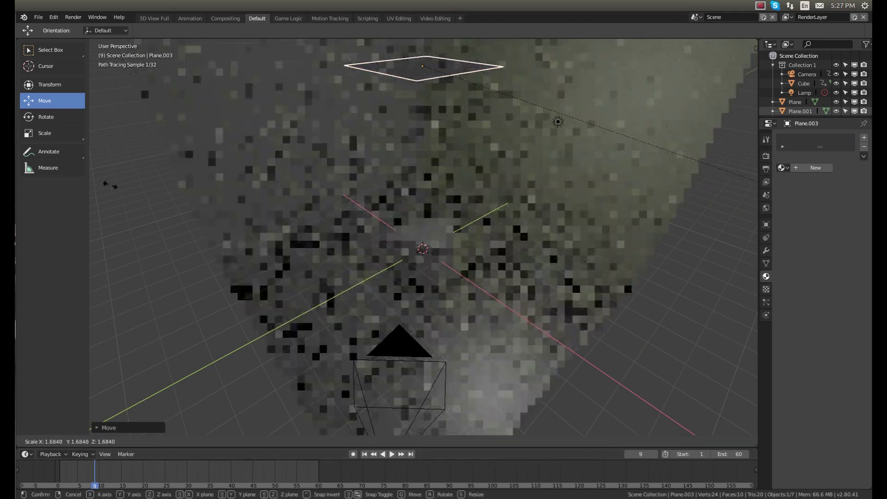
pyautogui.click(360, 195)
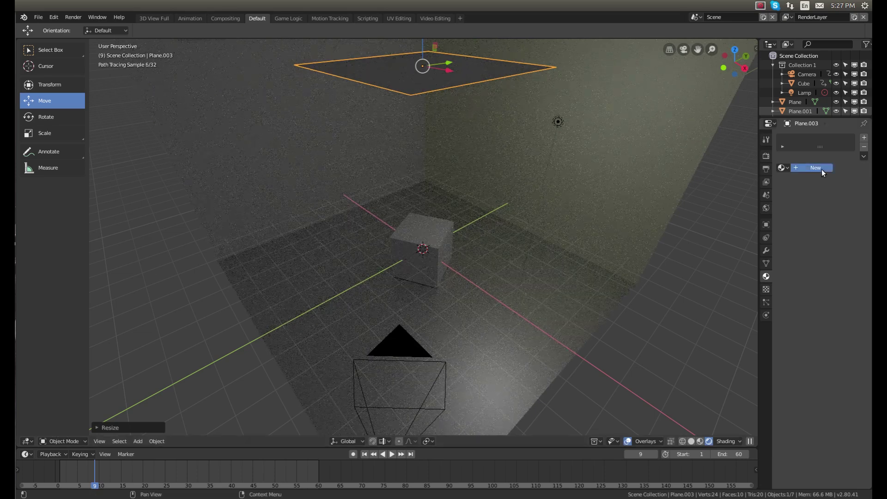
# Give the ceiling plane a new Emission material at strength 2.1 and return to camera view
pyautogui.click(820, 168)
pyautogui.click(838, 218)
pyautogui.click(767, 280)
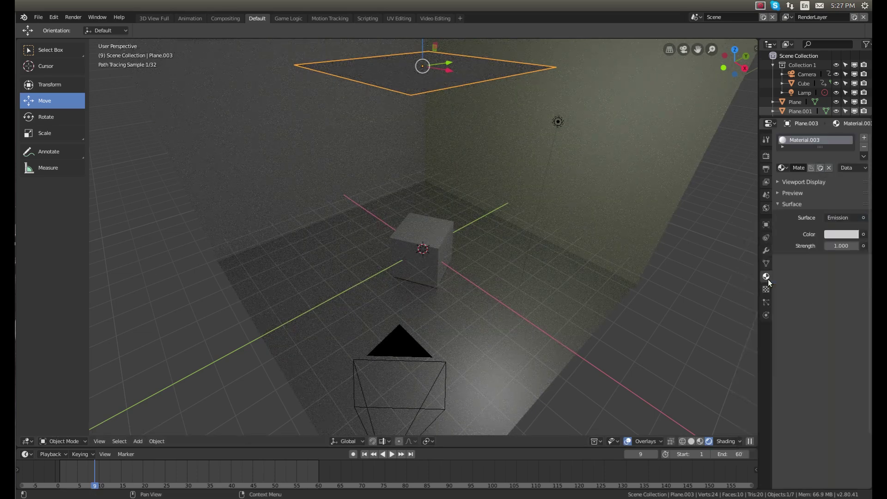
pyautogui.click(853, 246)
pyautogui.write('1.0')
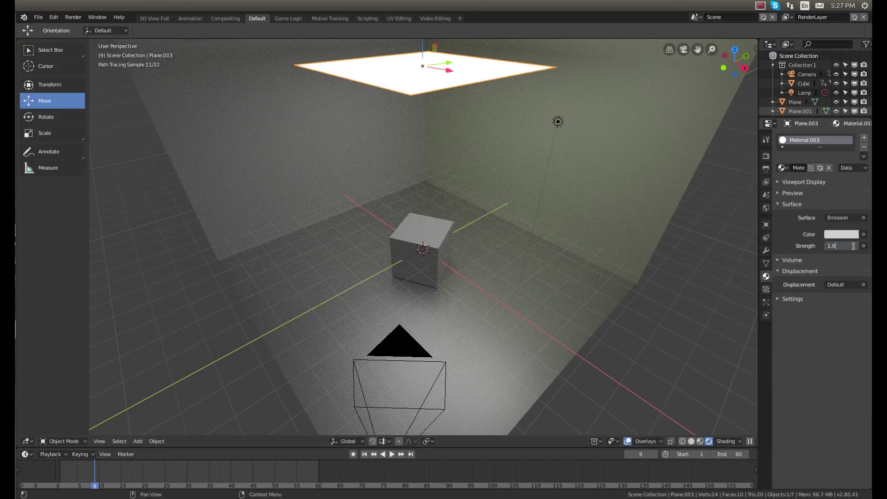
pyautogui.write('5')
pyautogui.press('Return')
pyautogui.click(855, 246)
pyautogui.click(855, 246)
pyautogui.click(855, 245)
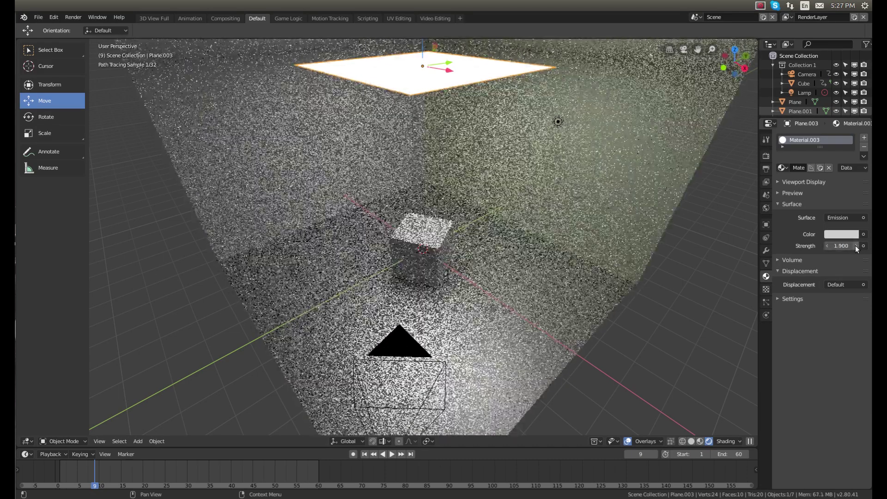
pyautogui.click(855, 246)
pyautogui.click(855, 246)
pyautogui.click(856, 245)
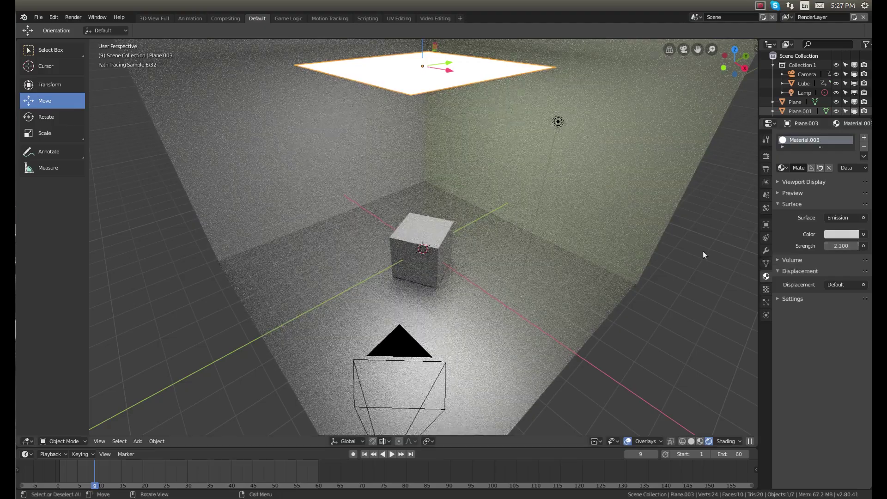
pyautogui.press('KP_0')
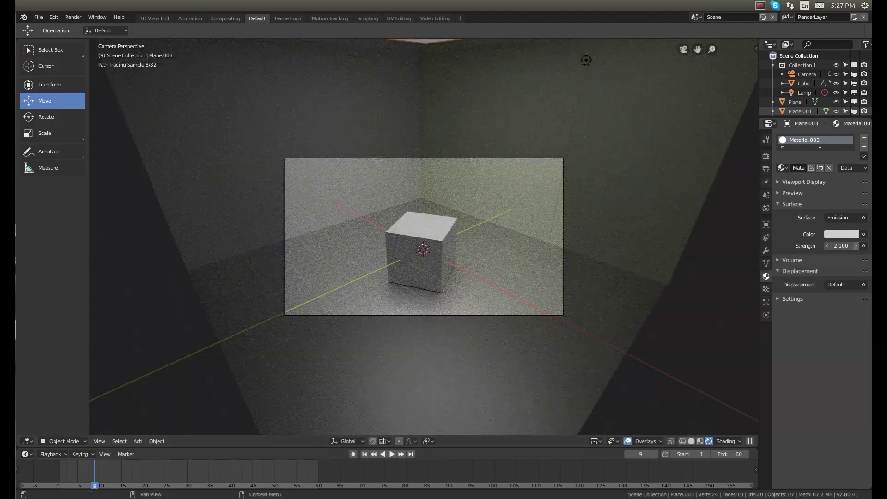
# Raise the ceiling plane's emission strength to 2.4
pyautogui.click(854, 245)
pyautogui.click(855, 246)
pyautogui.click(855, 246)
pyautogui.scroll(3, 556, 255)
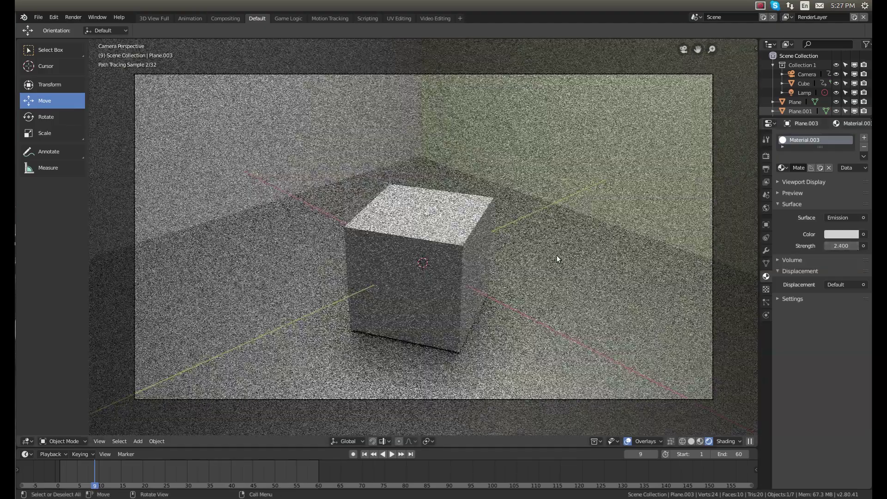
# Give the left wall a new material, Material.004, with a blue-purple base colour
pyautogui.rightClick(300, 143)
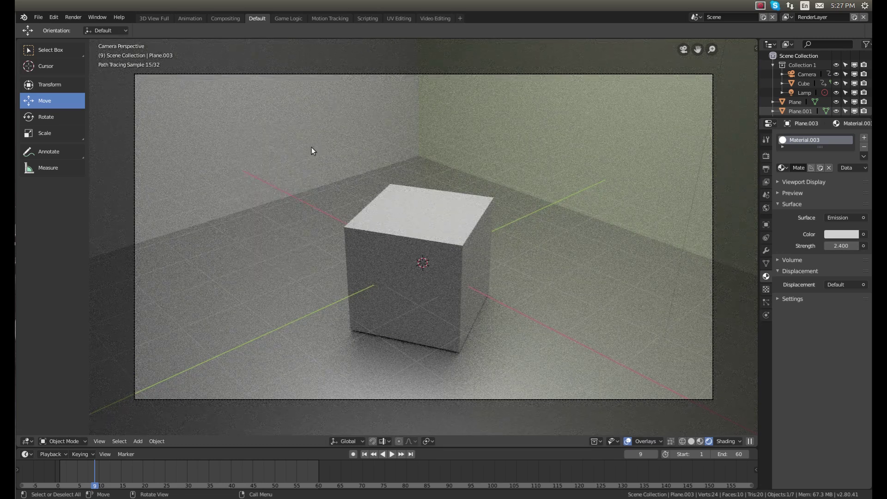
pyautogui.click(309, 148)
pyautogui.click(816, 168)
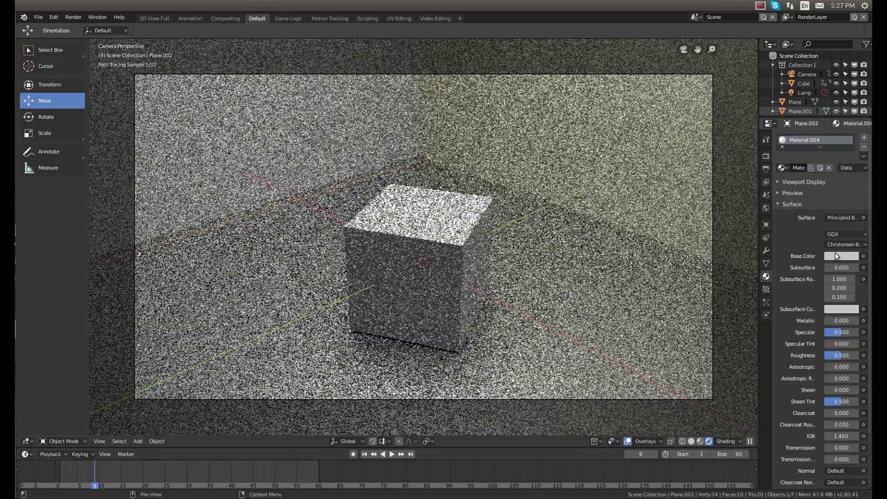
pyautogui.click(835, 255)
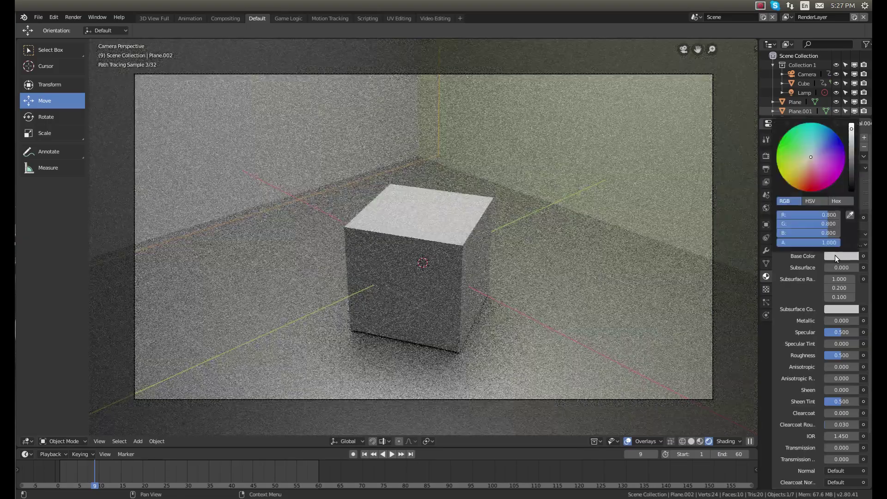
pyautogui.click(808, 162)
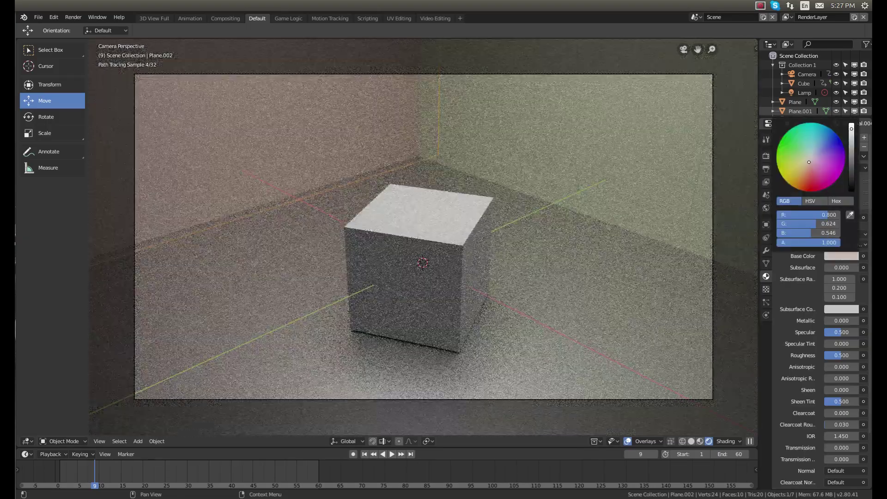
pyautogui.click(812, 165)
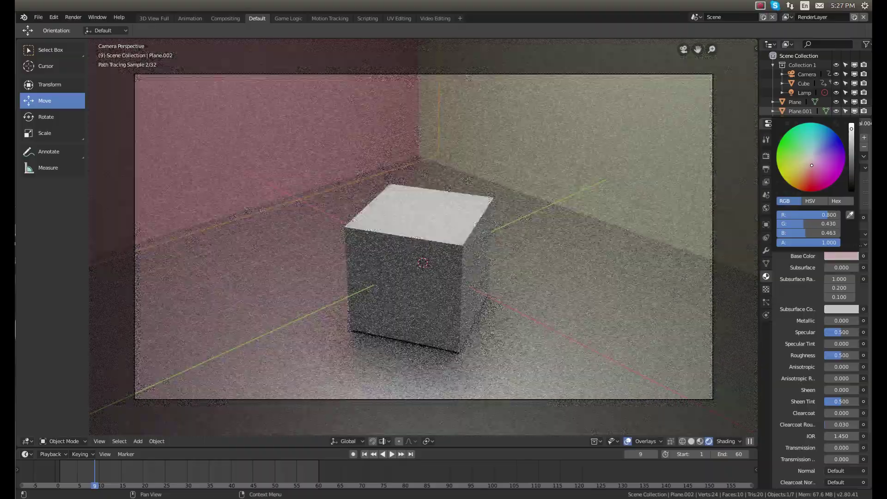
pyautogui.moveTo(811, 165); pyautogui.dragTo(822, 152)
# Change the right wall's base colour to lavender purple
pyautogui.rightClick(631, 126)
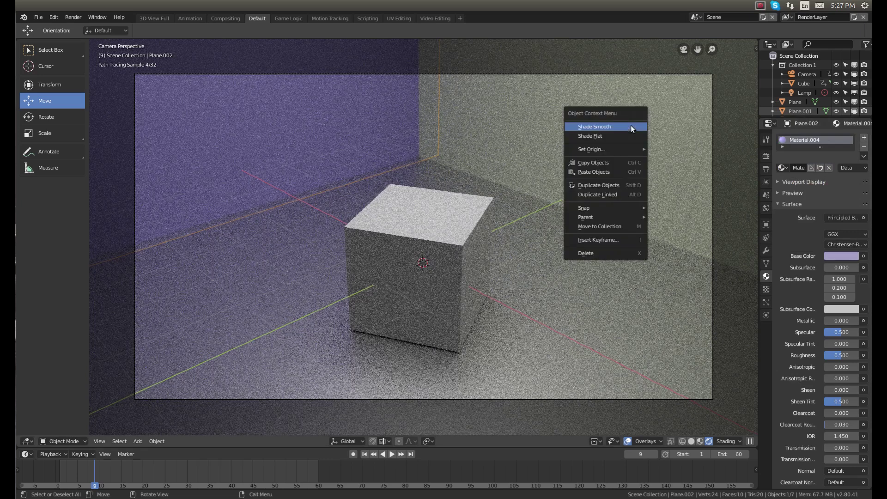
pyautogui.click(677, 107)
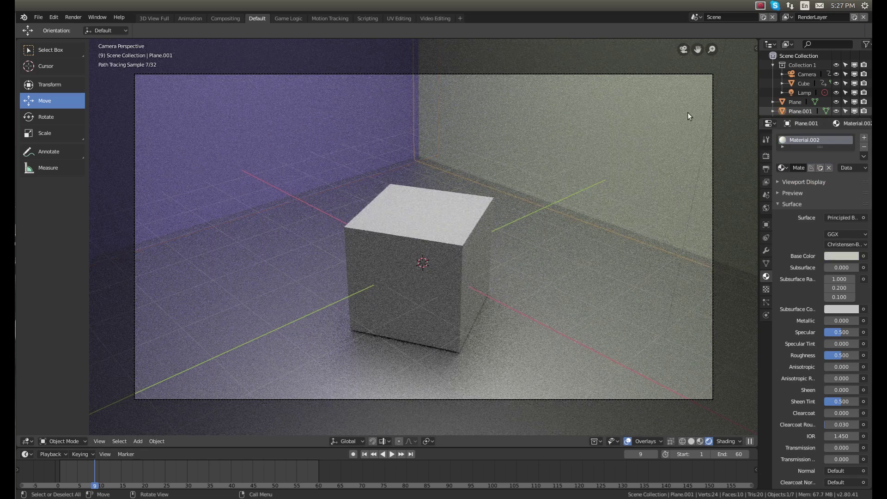
pyautogui.click(827, 255)
pyautogui.click(814, 151)
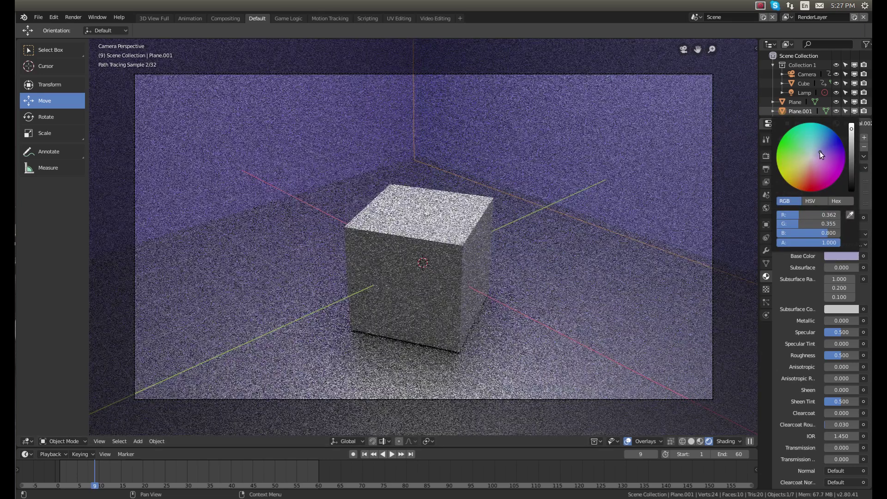
# Set the cube's base colour to red and preview its spinning animation
pyautogui.click(472, 229)
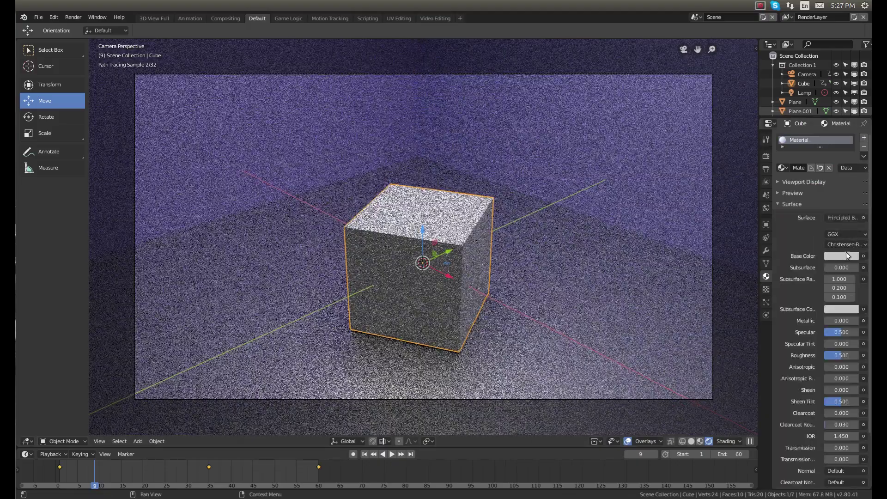
pyautogui.click(846, 255)
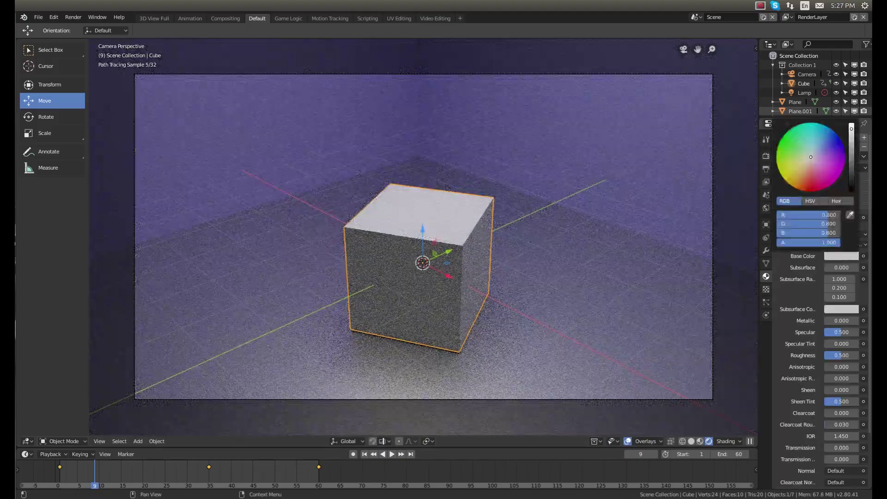
pyautogui.click(812, 182)
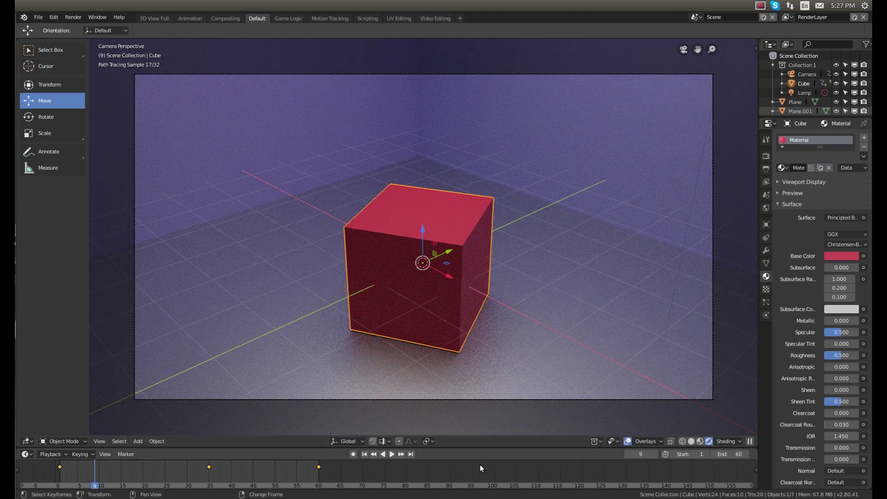
pyautogui.click(390, 454)
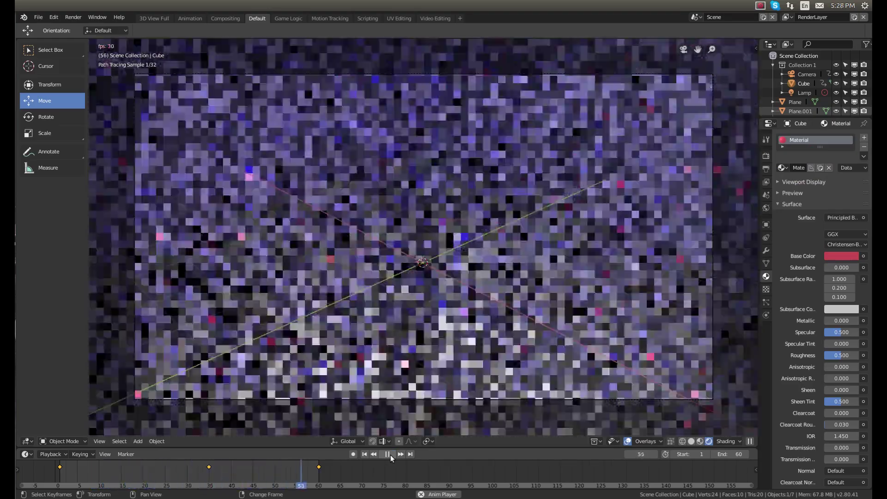
pyautogui.click(389, 454)
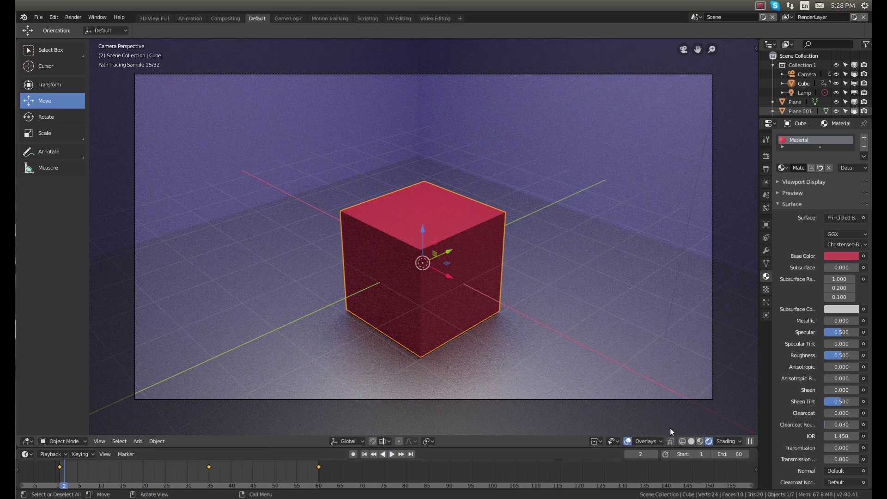
# Switch to Solid shading, replay the animation to frame 21, and show Output properties
pyautogui.click(692, 441)
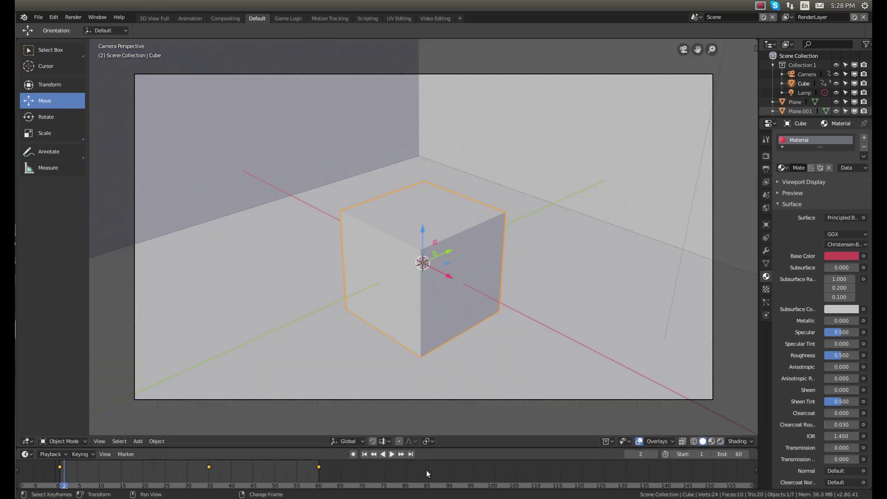
pyautogui.click(392, 454)
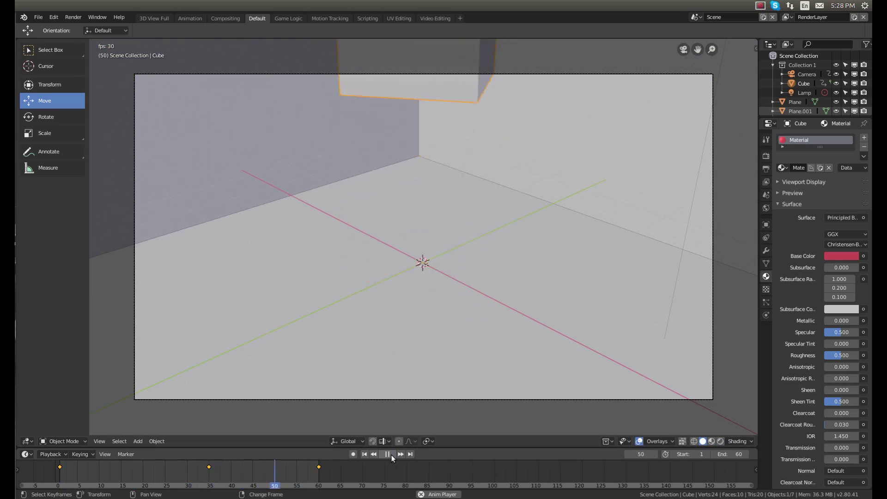
pyautogui.click(392, 455)
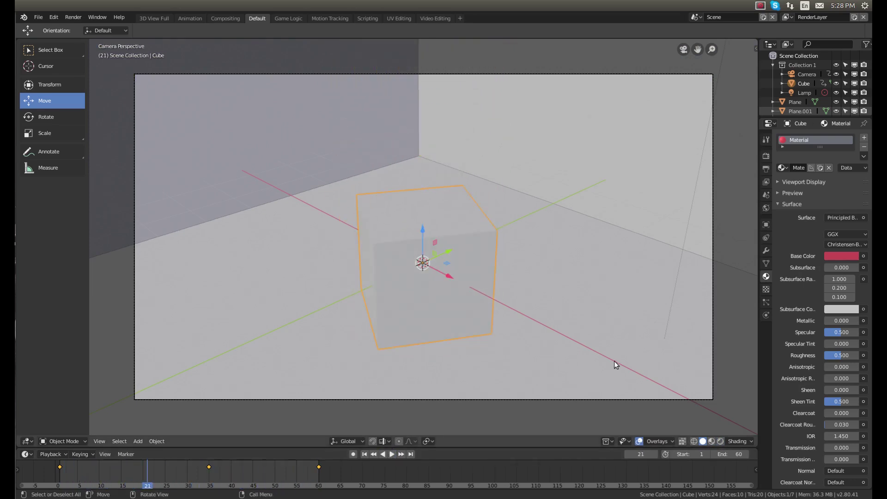
pyautogui.click(765, 169)
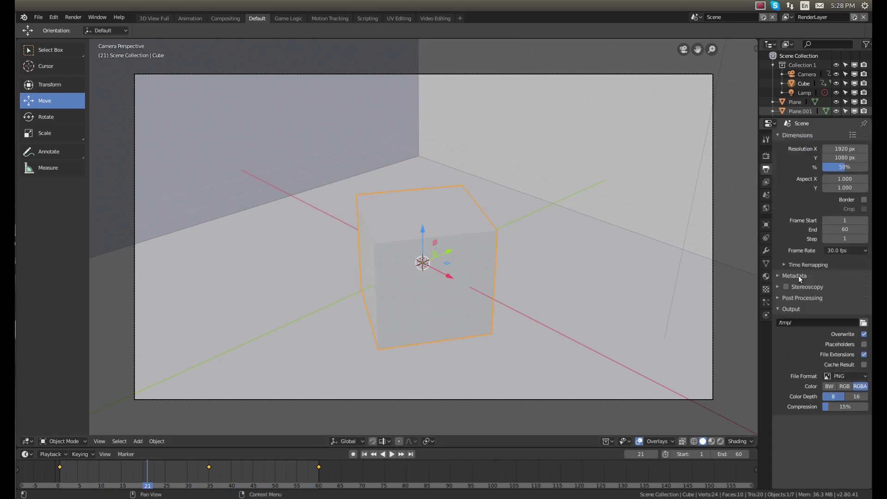
# Set the output path to Desktop/Inventbox/Blender/Animation/Spinning Cube/Frames
pyautogui.click(862, 323)
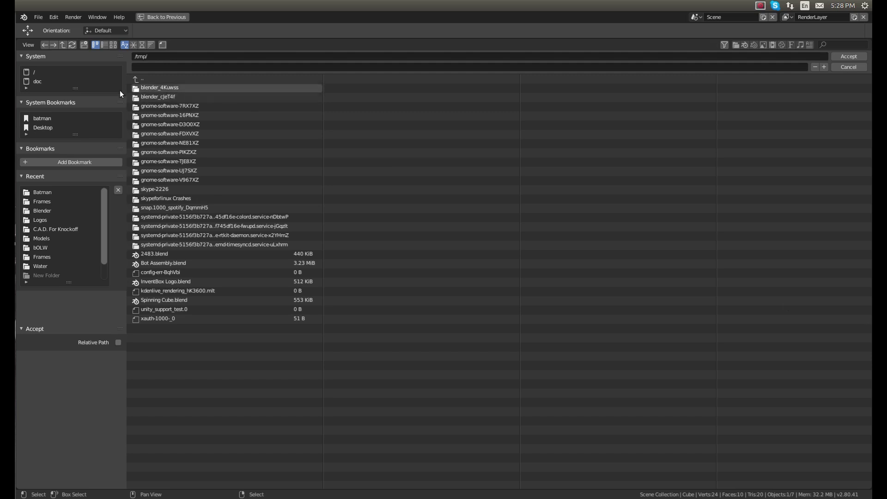
pyautogui.click(39, 128)
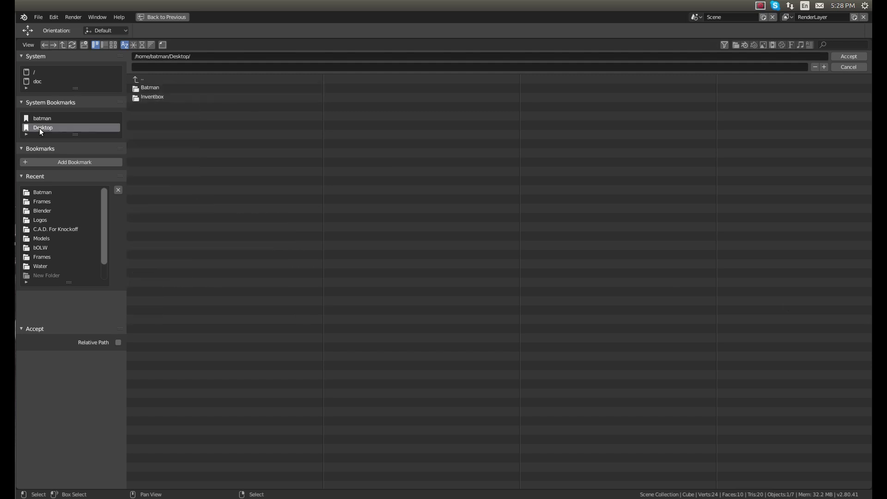
pyautogui.doubleClick(162, 98)
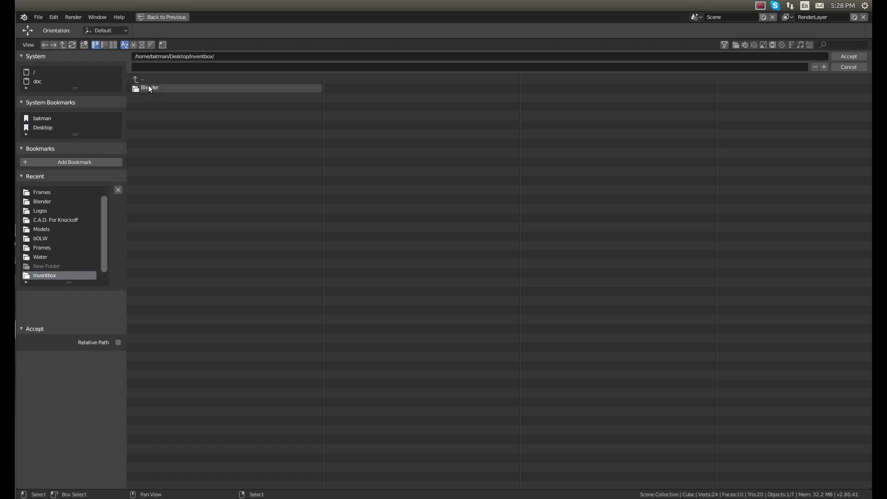
pyautogui.doubleClick(148, 87)
pyautogui.doubleClick(150, 89)
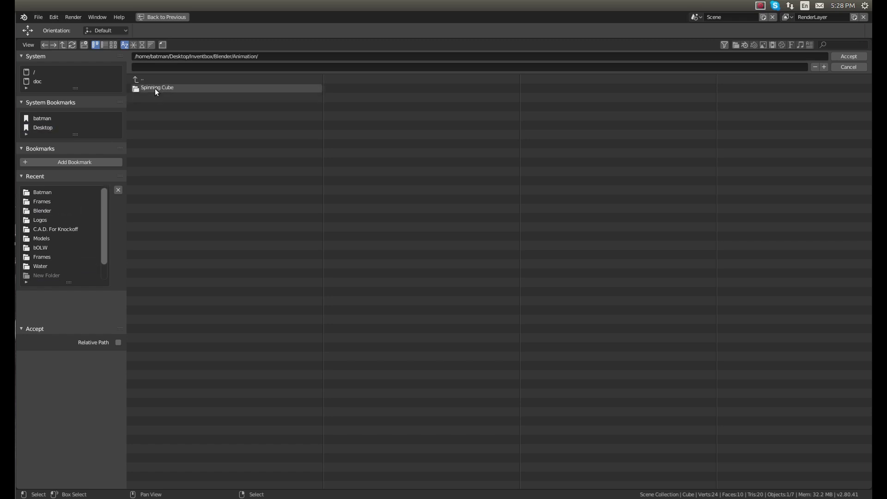
pyautogui.doubleClick(155, 89)
pyautogui.doubleClick(157, 87)
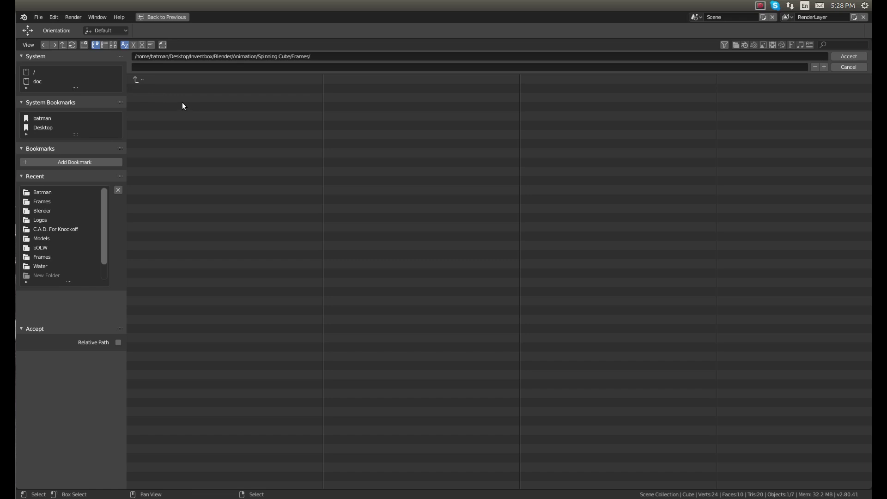
pyautogui.click(837, 57)
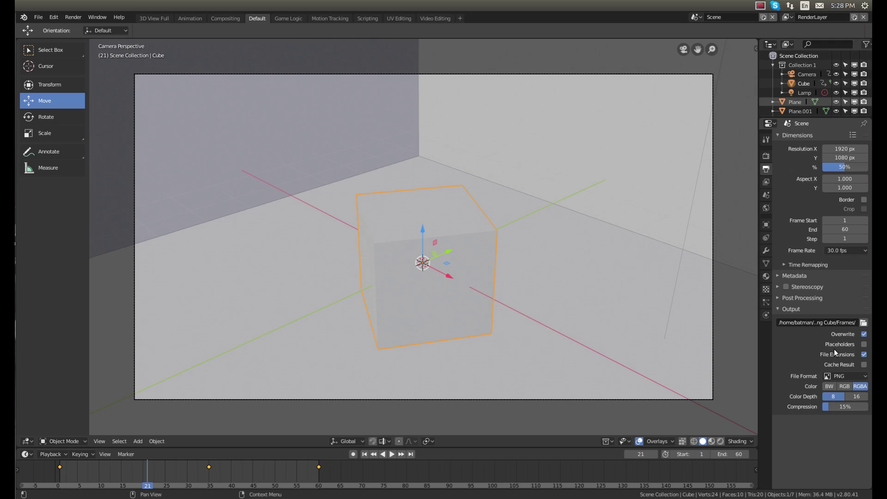
# Keep PNG as the file format and raise its compression to 50%
pyautogui.click(841, 375)
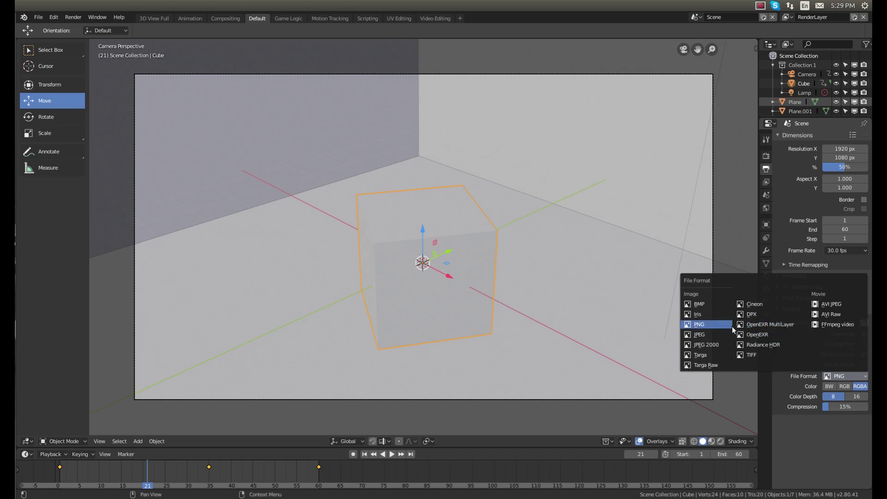
pyautogui.click(717, 326)
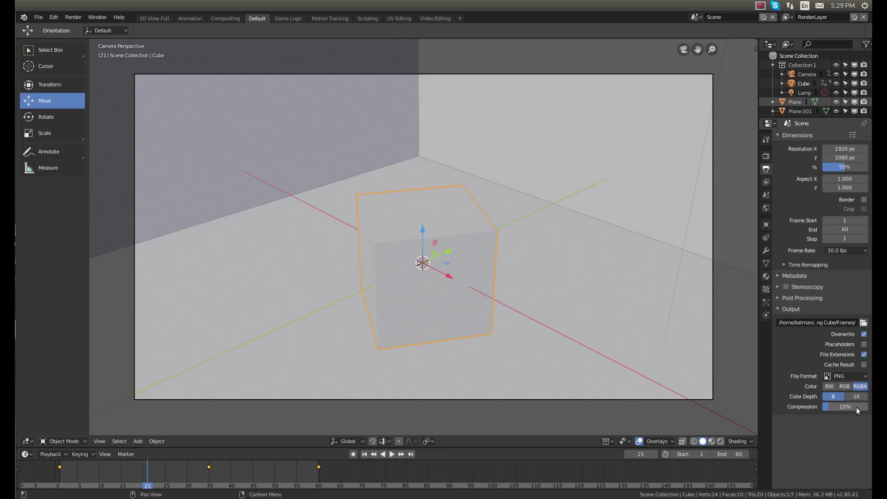
pyautogui.moveTo(842, 409); pyautogui.dragTo(860, 409)
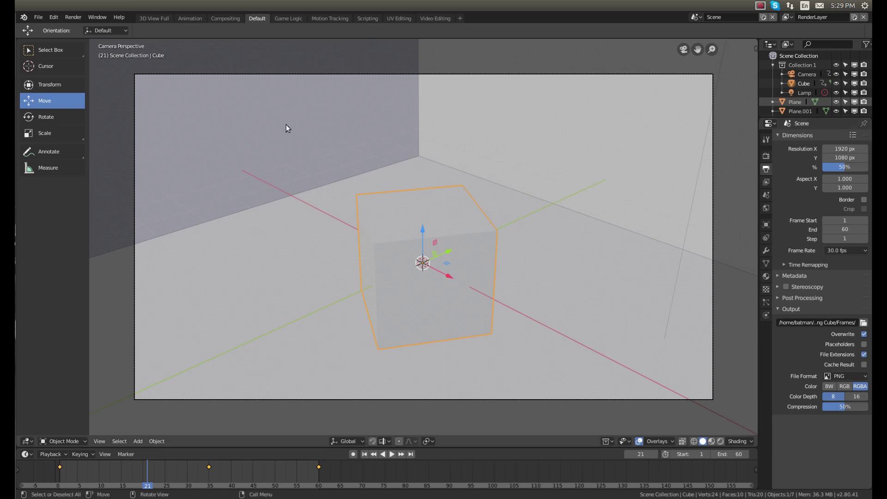
pyautogui.click(71, 17)
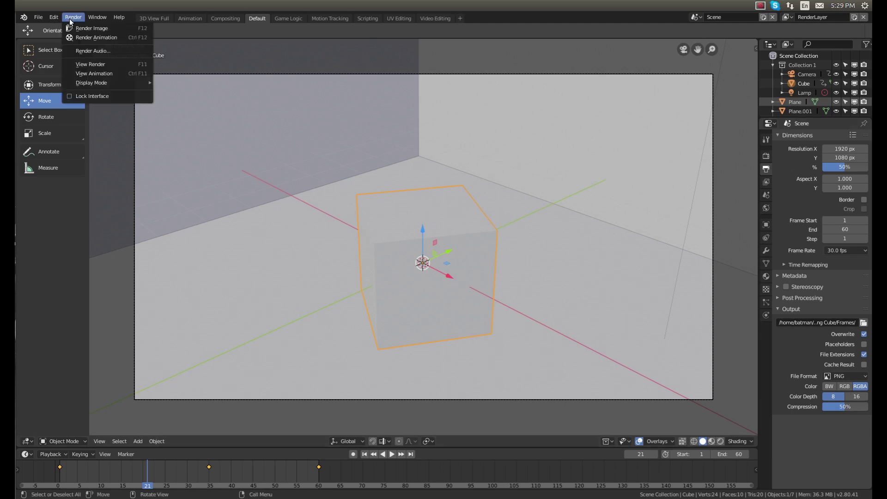
pyautogui.click(80, 37)
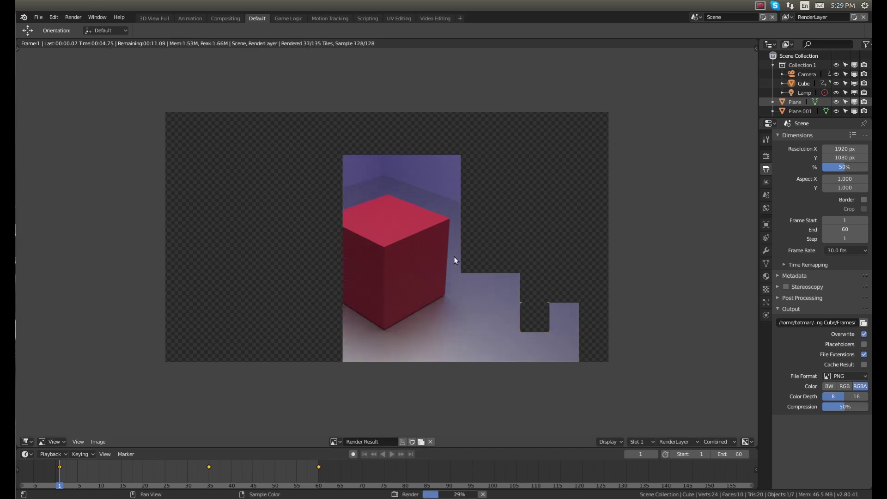
pyautogui.scroll(4, 430, 254)
pyautogui.scroll(-3, 422, 251)
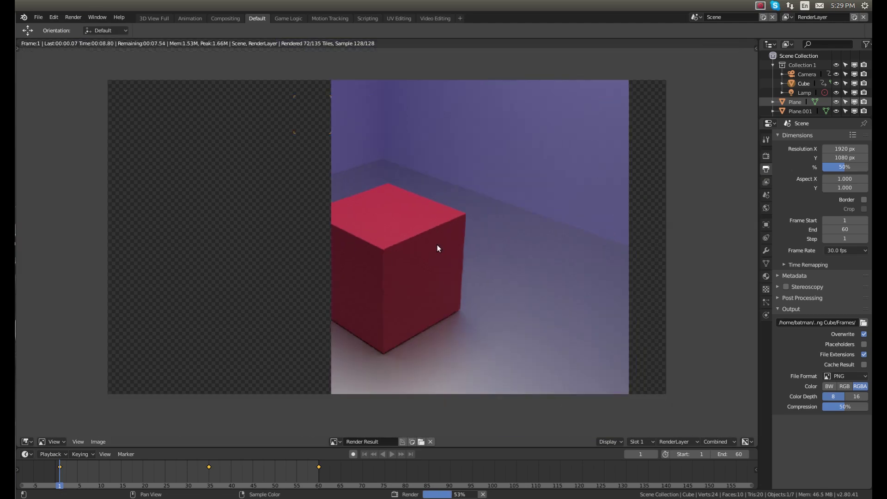
pyautogui.press('Escape')
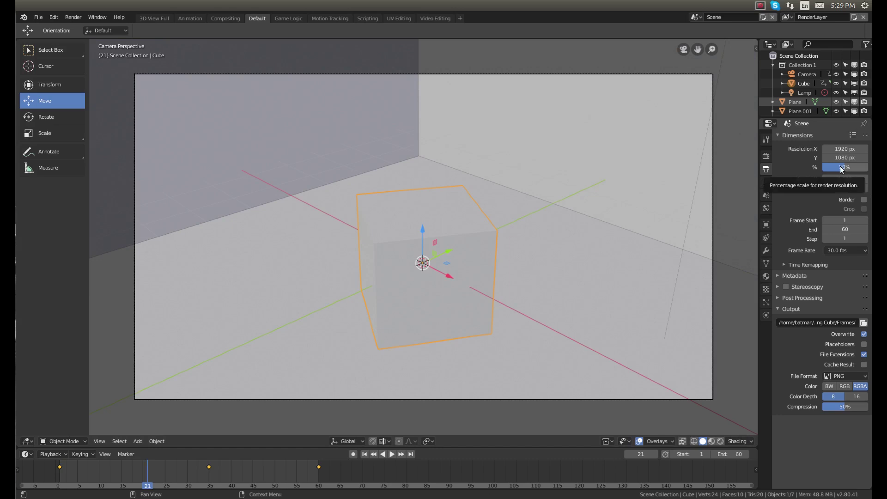
# Set the resolution scale to 100% and render the full 60-frame animation
pyautogui.moveTo(838, 165); pyautogui.dragTo(868, 169)
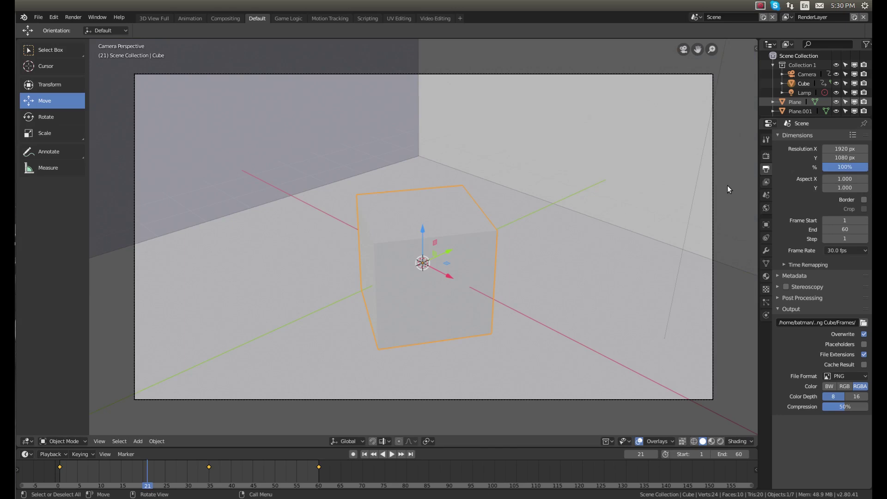
pyautogui.click(73, 17)
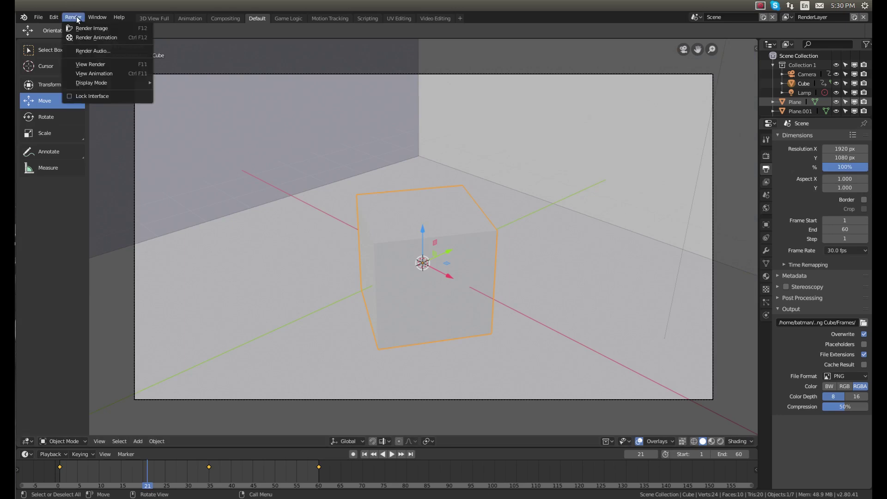
pyautogui.click(83, 38)
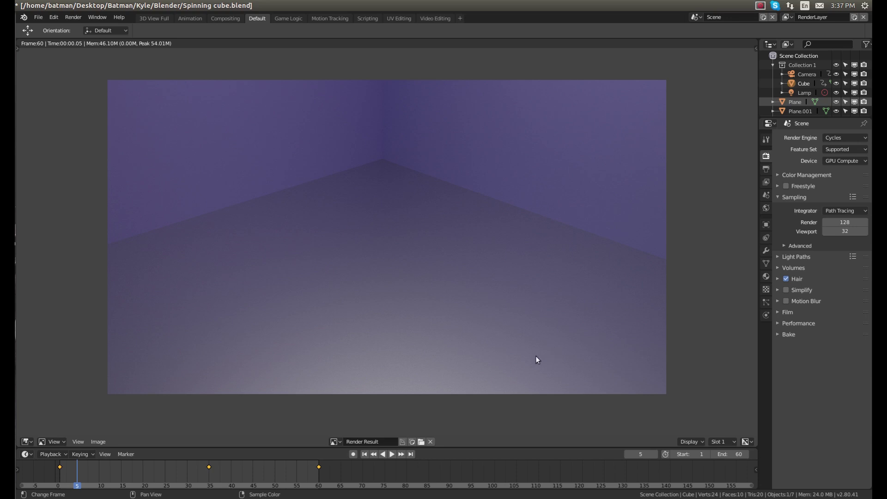
# Play the animation and stop it at frame 17
pyautogui.click(392, 454)
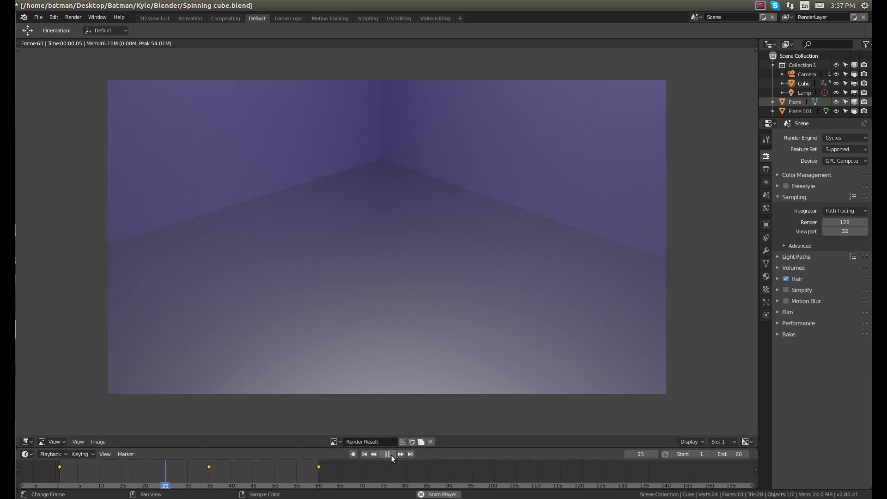
pyautogui.click(392, 455)
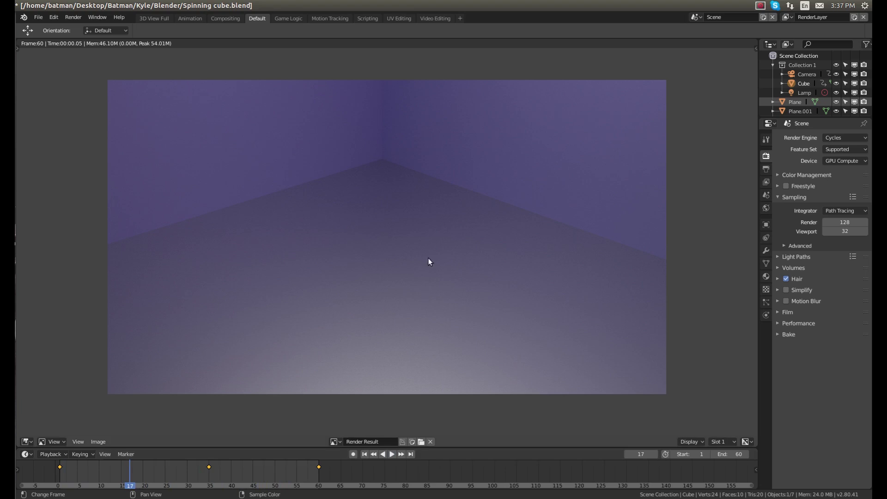
# In Video Editing, add all 60 rendered PNG frames as one image strip at frame 1
pyautogui.click(436, 18)
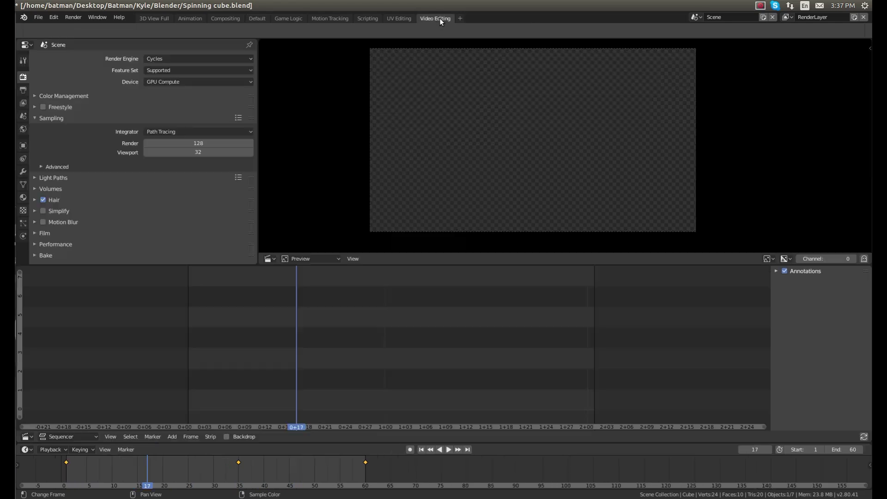
pyautogui.rightClick(190, 379)
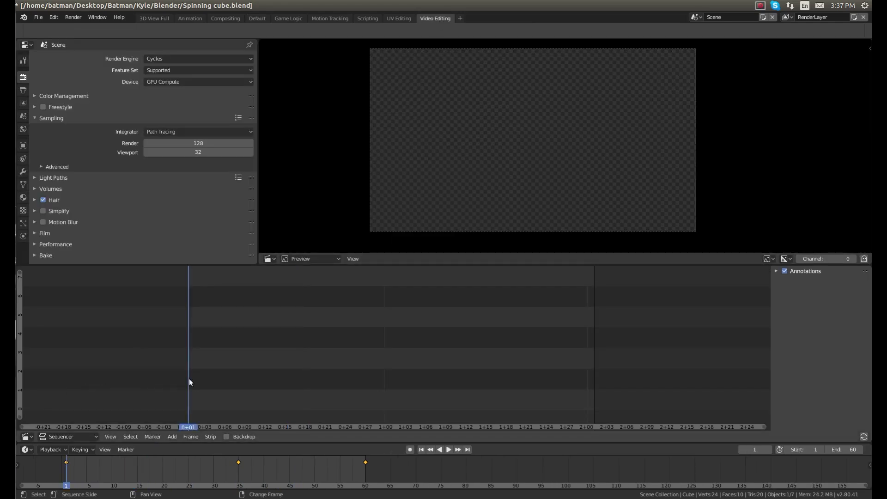
pyautogui.click(172, 437)
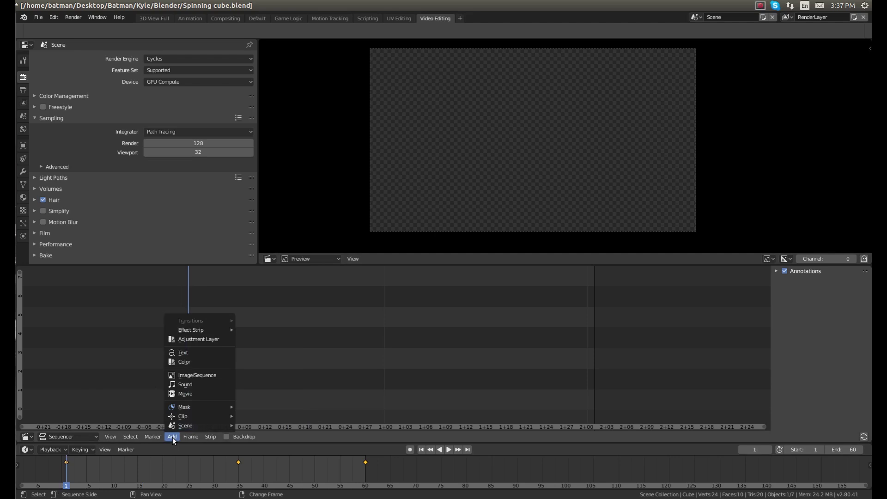
pyautogui.click(196, 375)
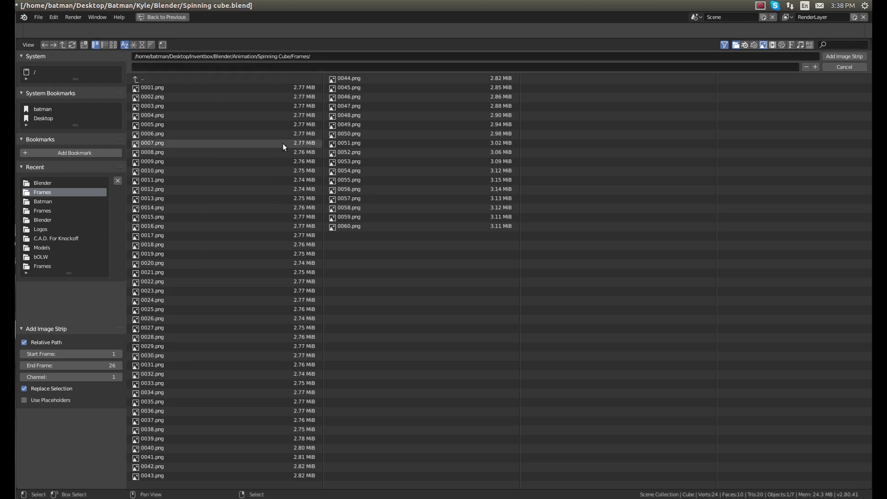
pyautogui.click(190, 96)
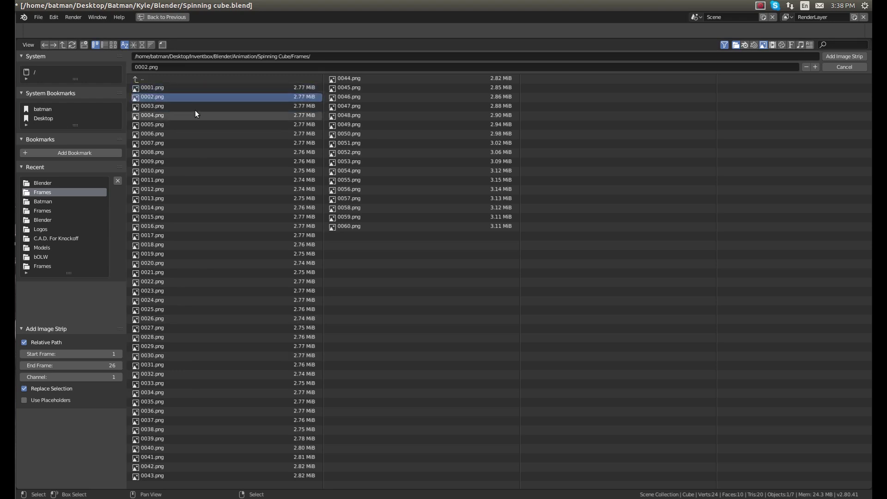
pyautogui.hotkey('alt', 'a')
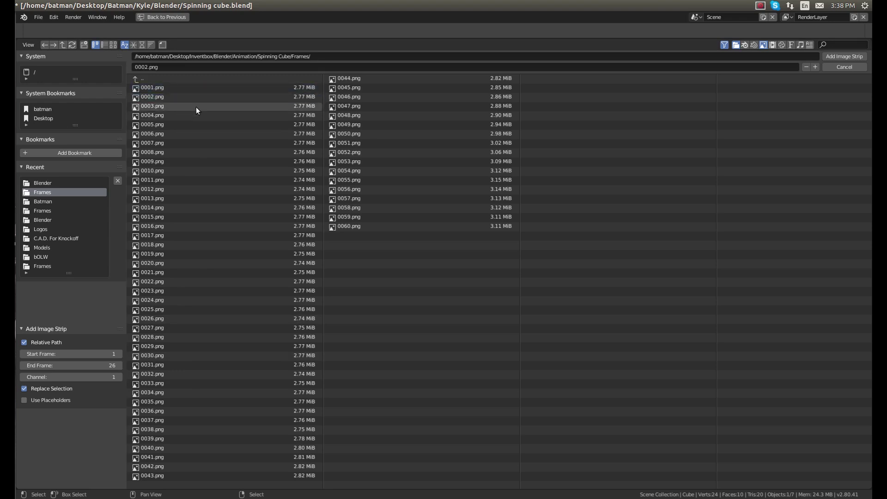
pyautogui.press('a')
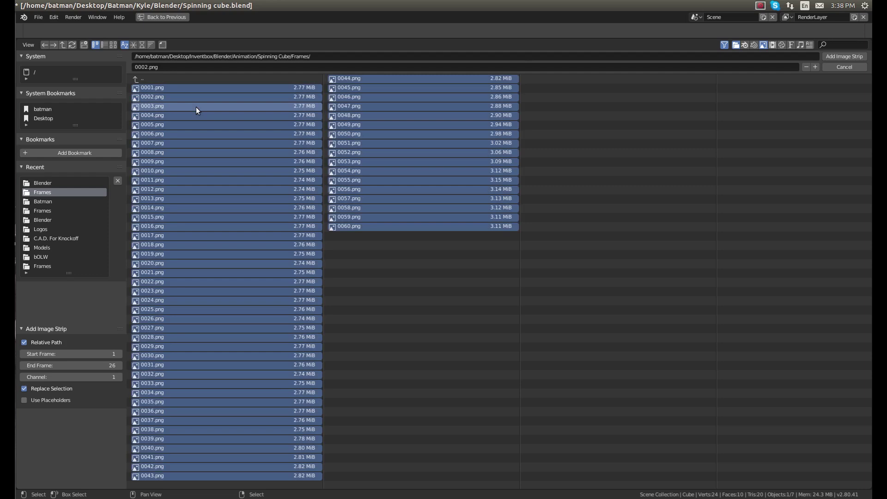
pyautogui.click(823, 55)
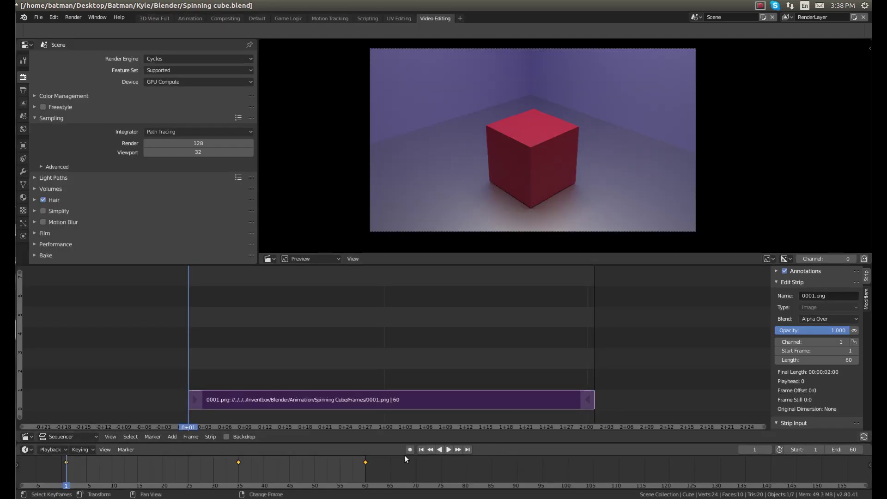
# Play the spinning cube image strip and pause it near frame 59
pyautogui.click(448, 450)
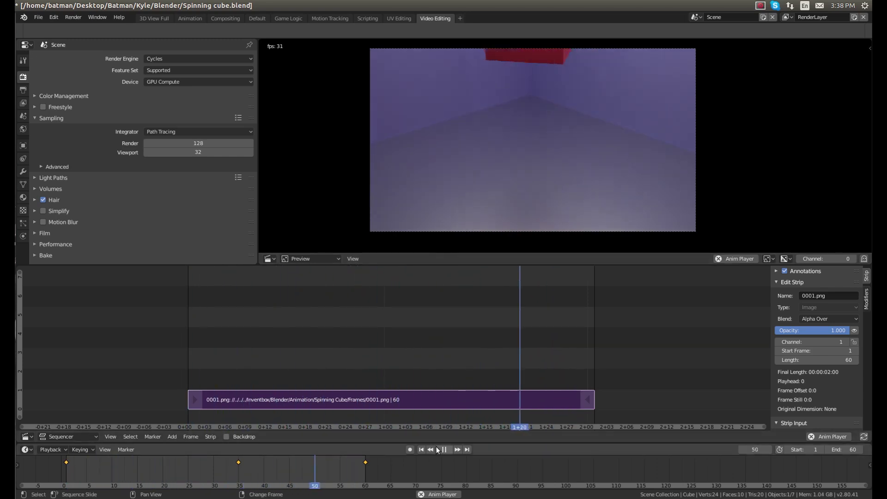
pyautogui.press('space')
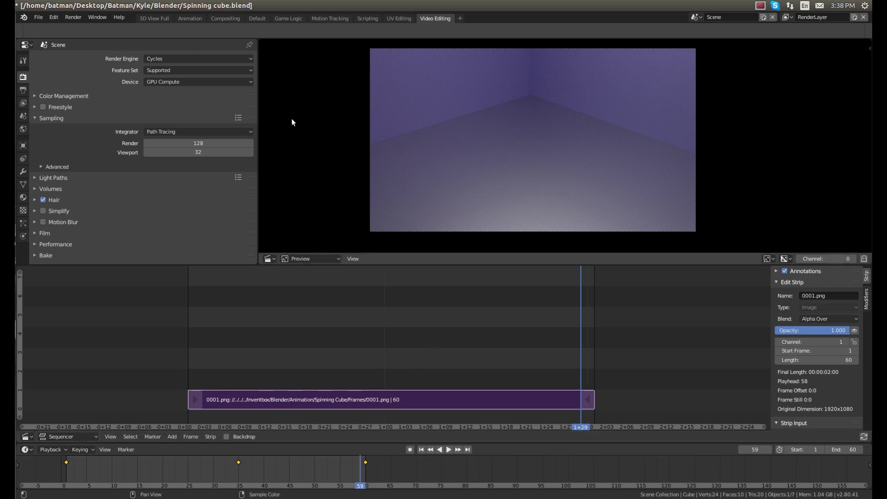
# In the Output properties, change the File Format from PNG to FFmpeg video
pyautogui.click(253, 17)
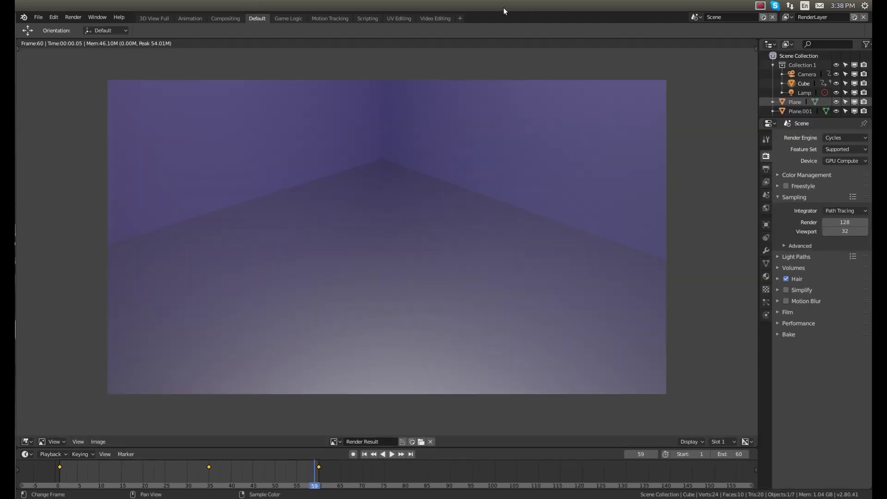
pyautogui.click(436, 17)
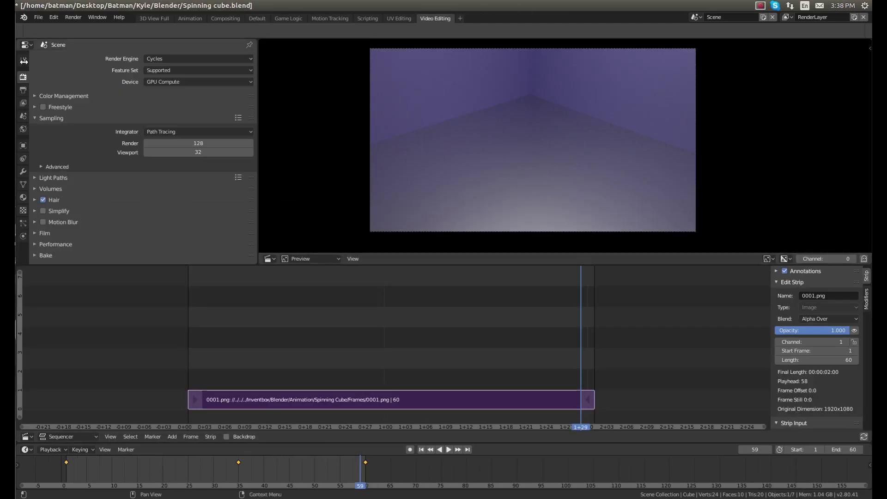
pyautogui.click(22, 90)
pyautogui.scroll(-2, 142, 87)
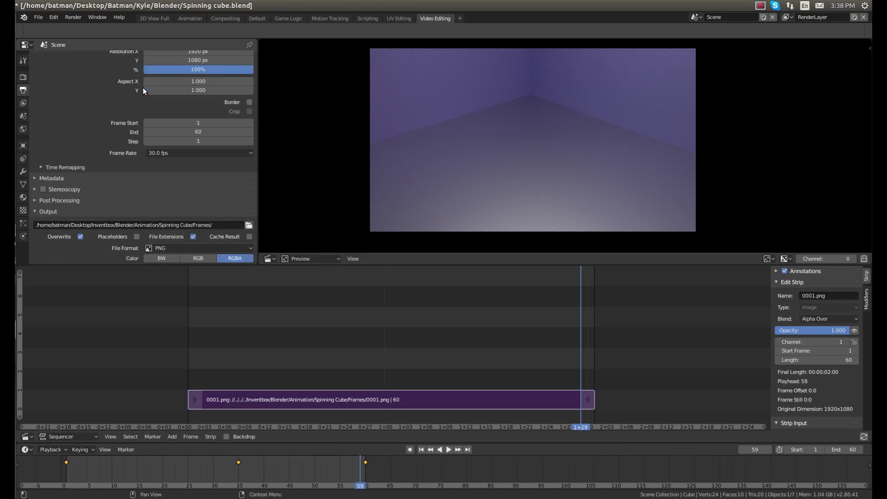
pyautogui.scroll(-1, 137, 93)
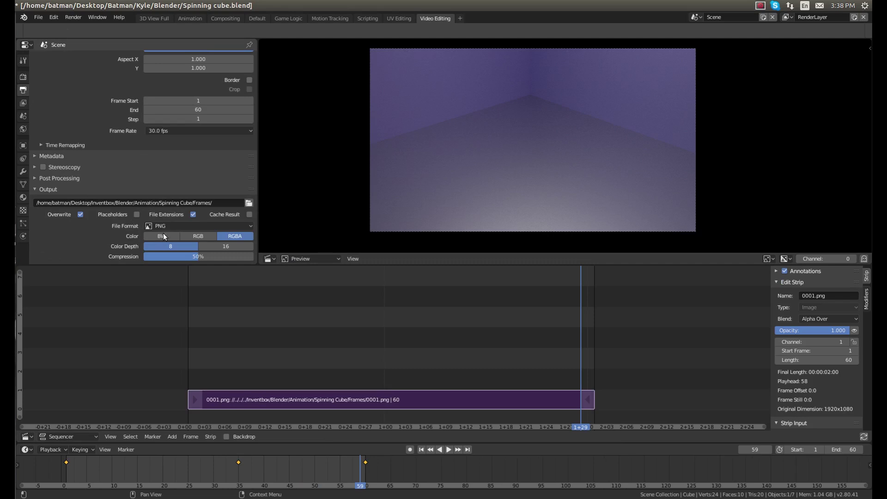
pyautogui.click(199, 226)
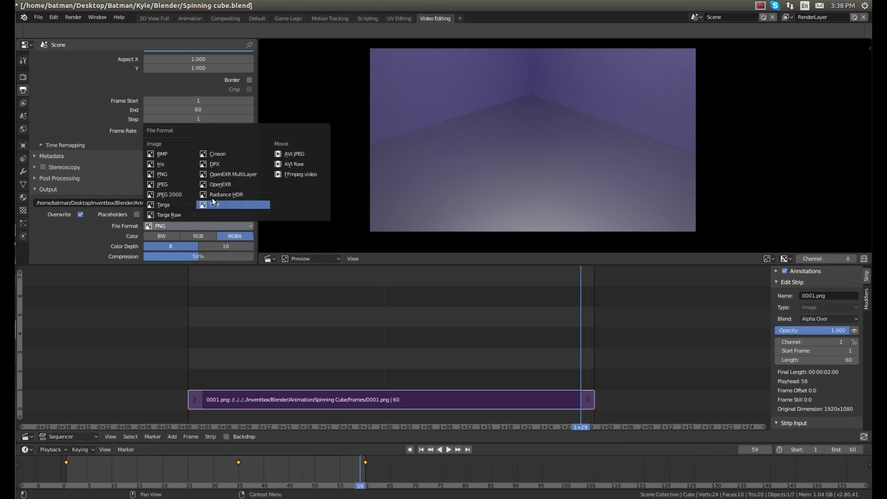
pyautogui.click(295, 174)
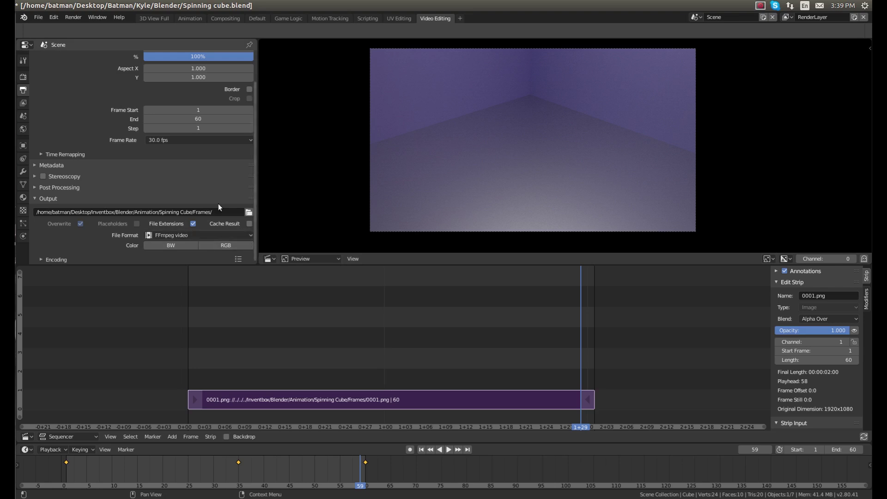
# Render the full 60-frame animation to an FFmpeg video with Render Animation
pyautogui.click(73, 17)
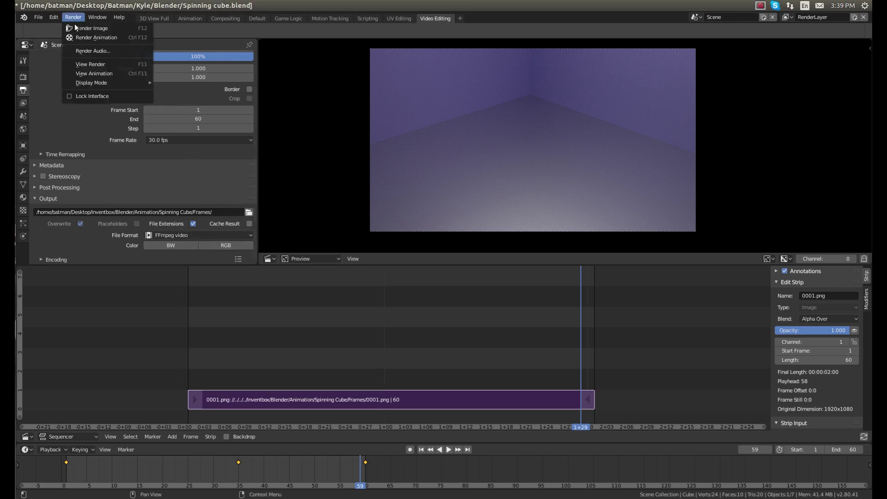
pyautogui.click(81, 38)
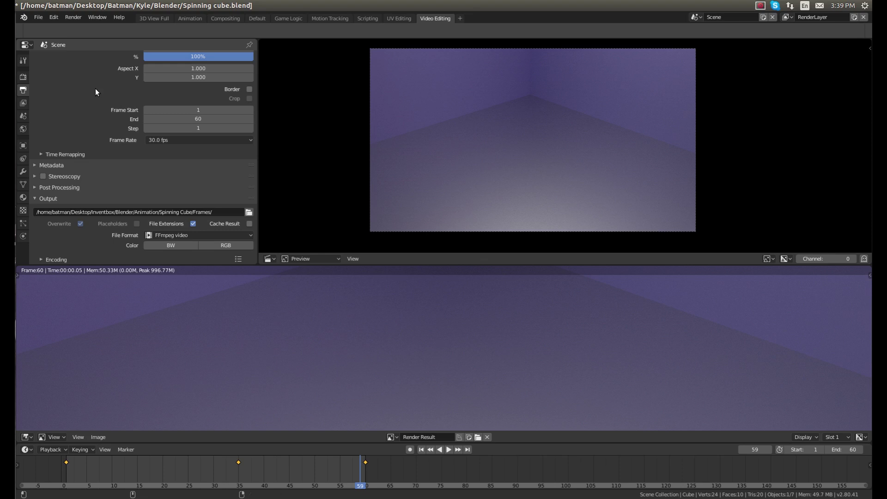
# In Files, go to Inventbox > Blender > Animation > Spinning Cube > Frames and open 0001-0060.mkv
pyautogui.hotkey('alt', 'Tab')
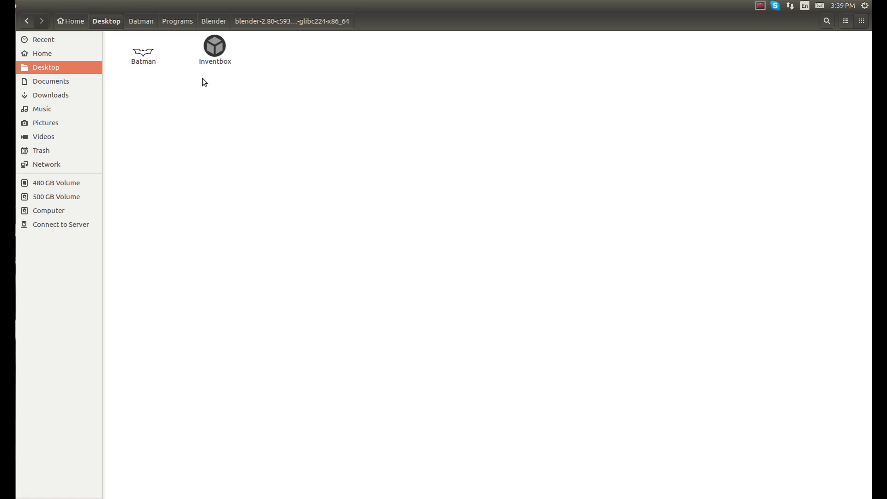
pyautogui.doubleClick(209, 47)
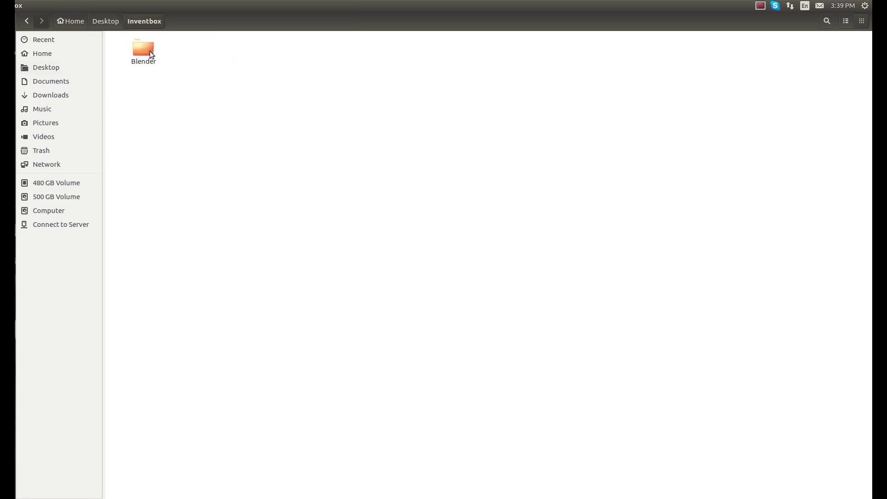
pyautogui.doubleClick(145, 49)
pyautogui.doubleClick(148, 51)
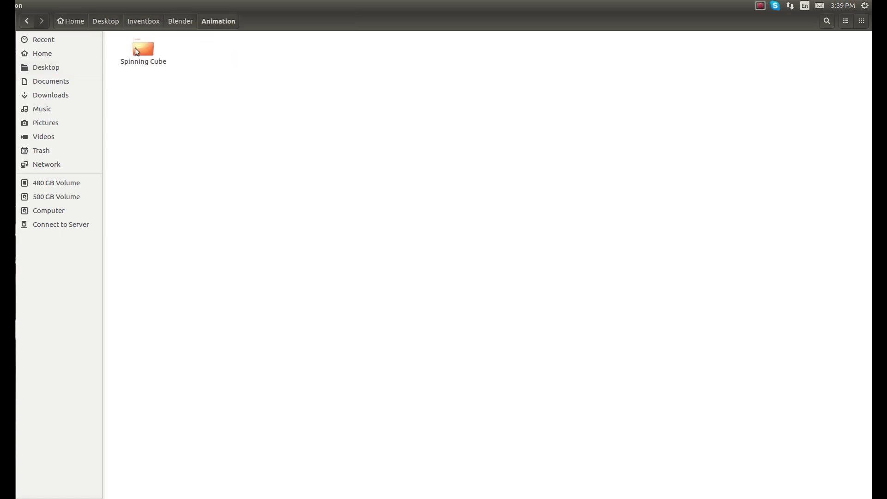
pyautogui.doubleClick(135, 48)
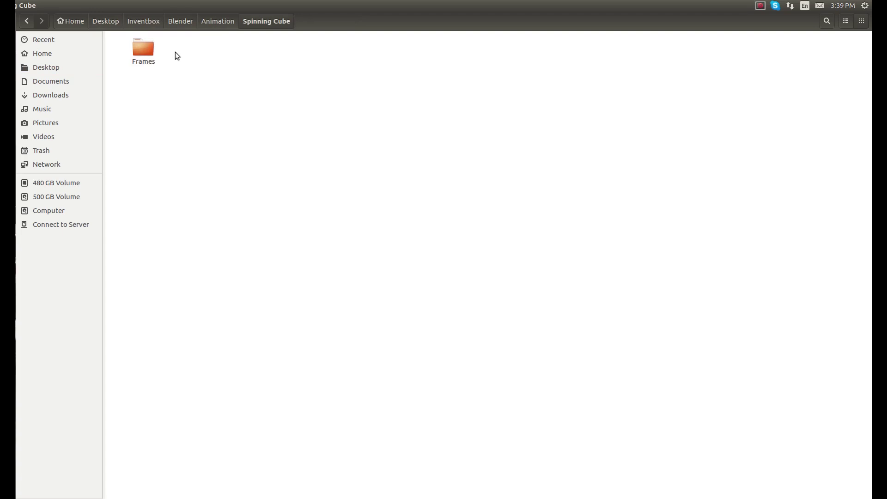
pyautogui.doubleClick(146, 49)
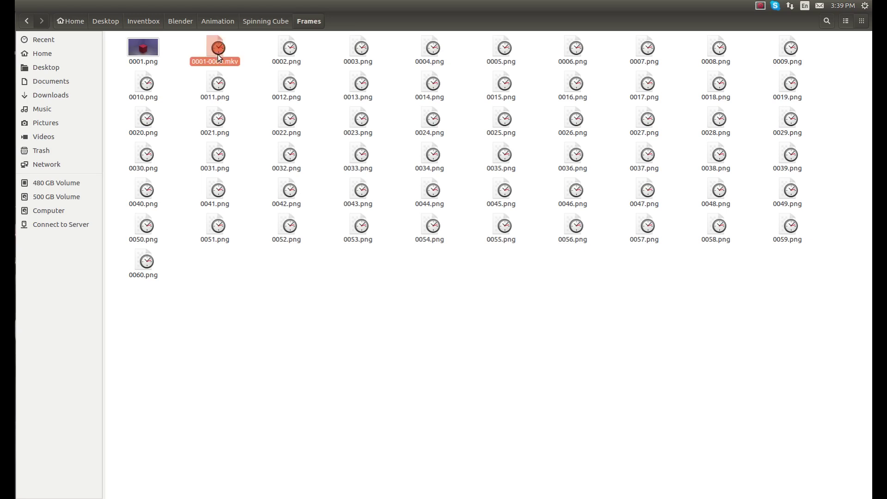
pyautogui.doubleClick(217, 54)
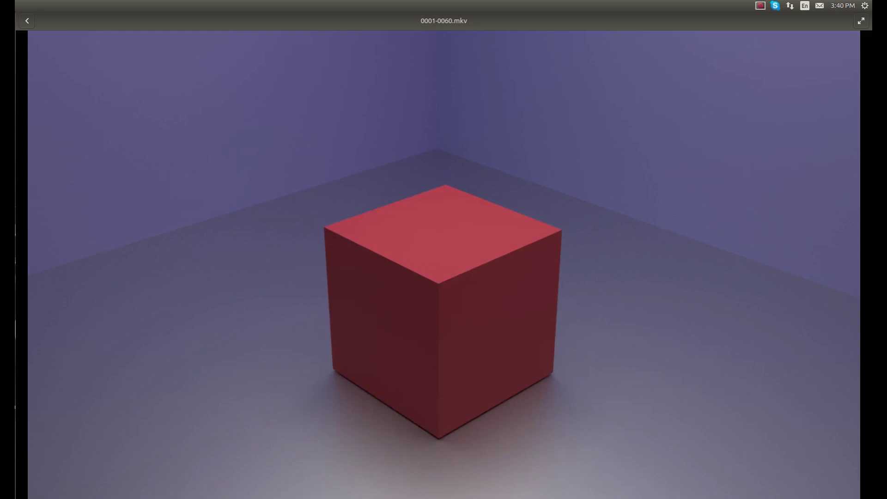
# Play the 3-second 0001-0060.mkv clip through to its end
pyautogui.moveTo(268, 244)
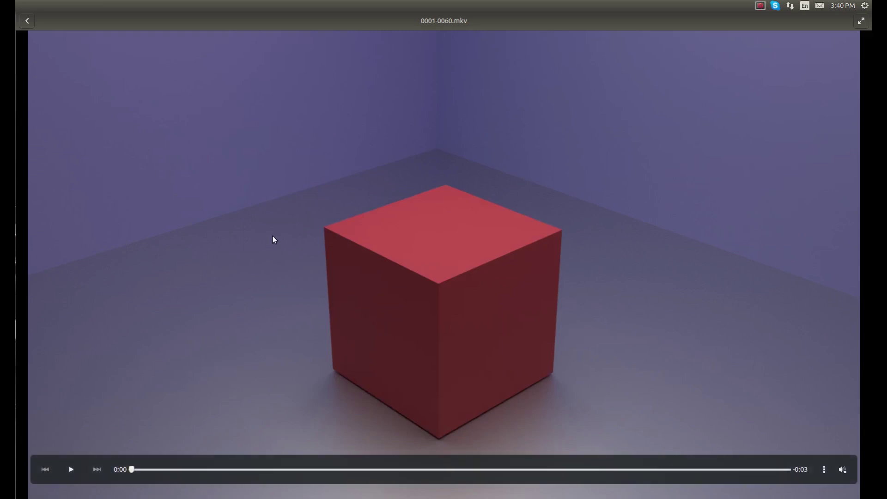
pyautogui.click(71, 470)
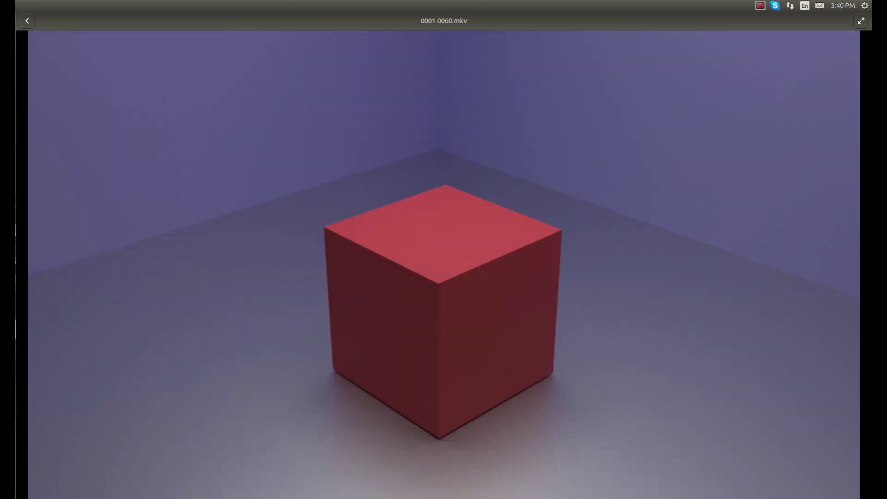
pyautogui.moveTo(85, 464)
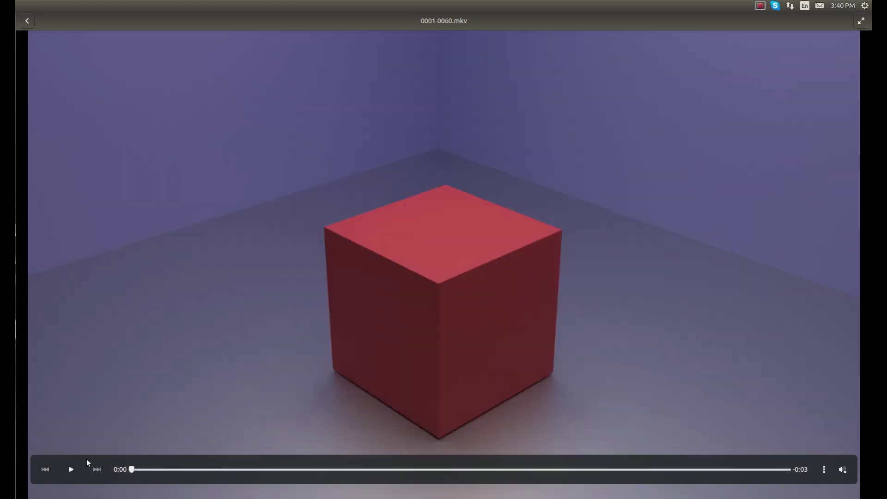